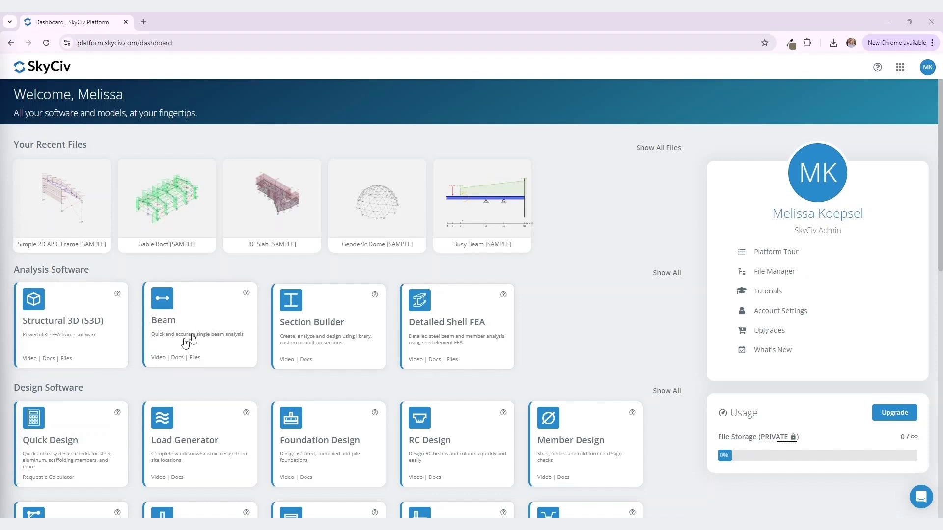
Open the Beam analysis software from the dashboard, review its settings and save them with Imperial units.
left_click(210, 326)
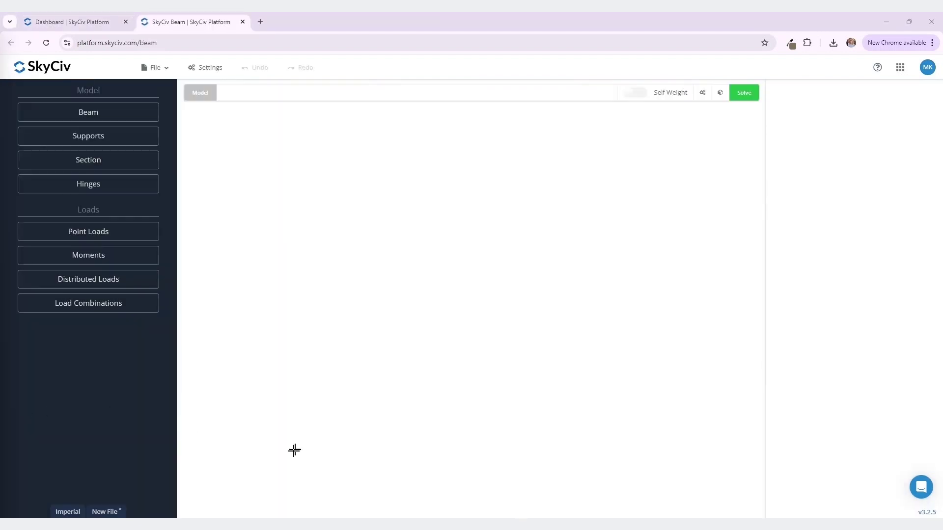
left_click(215, 70)
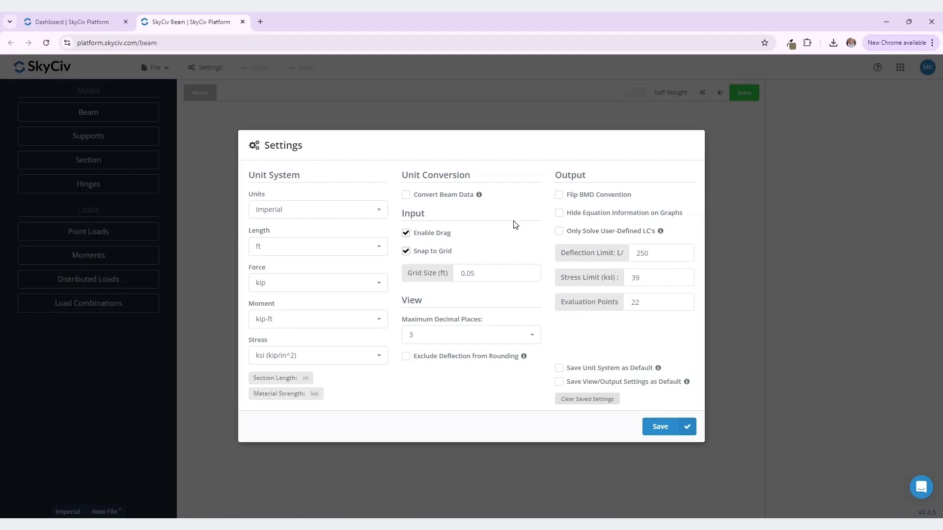
left_click(658, 427)
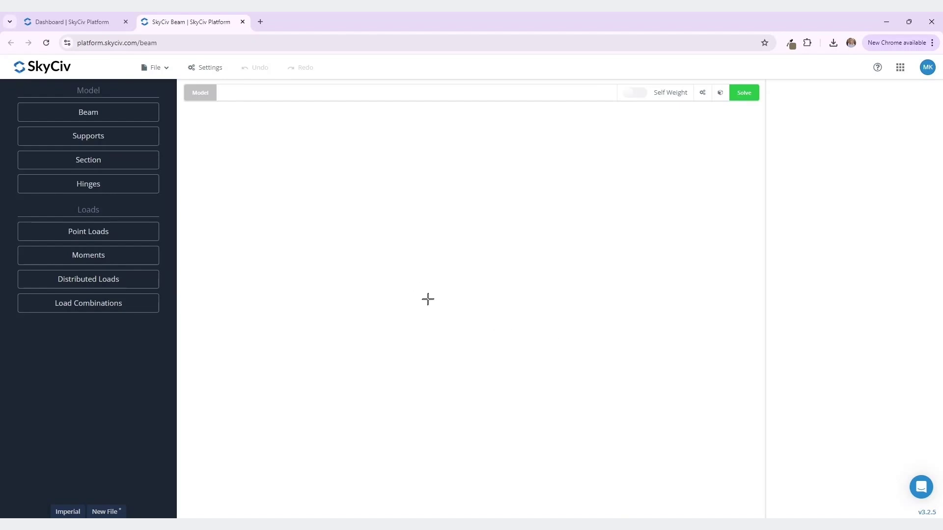
Add a 15 ft long beam to the model and check the advanced angle of rotation option.
left_click(116, 113)
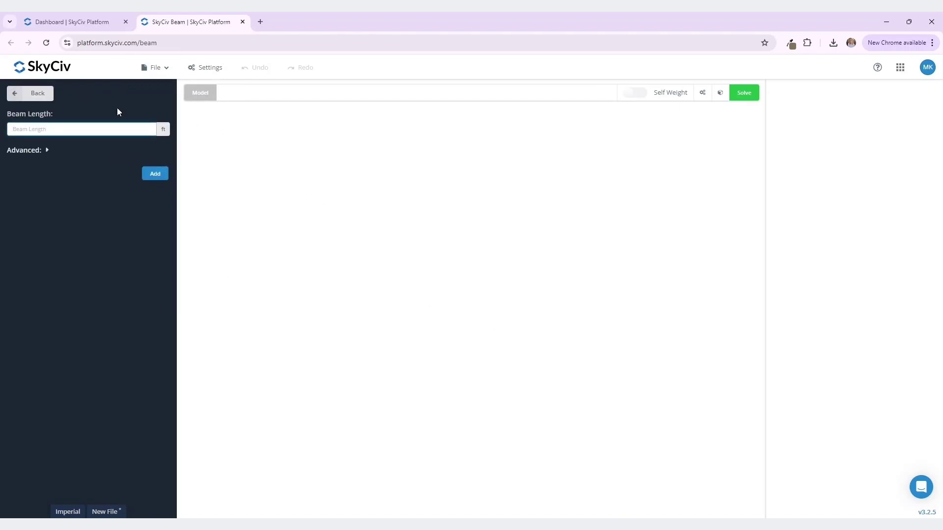
type("15")
left_click(154, 175)
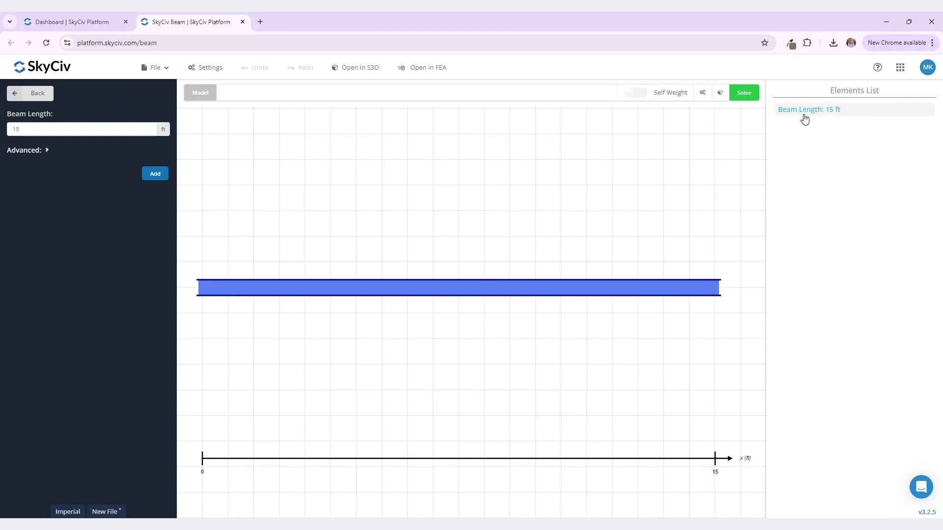
left_click(48, 152)
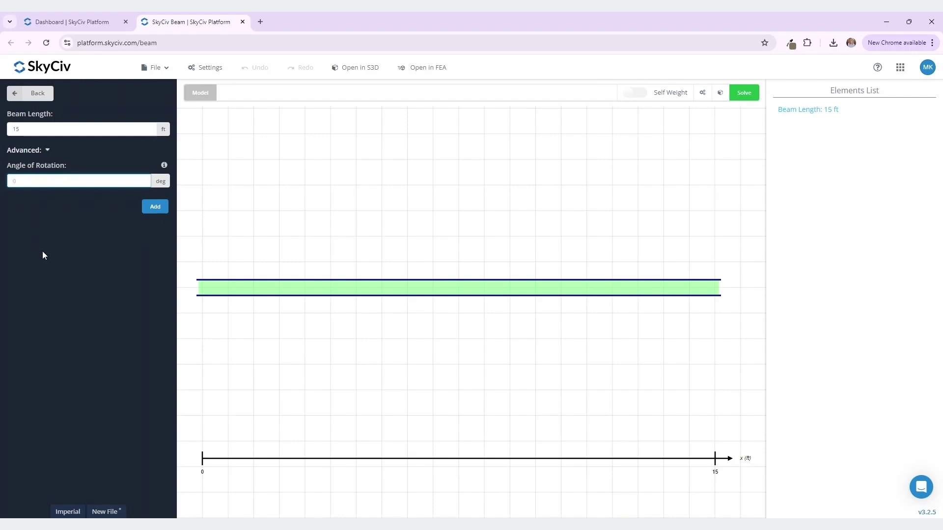
left_click(35, 96)
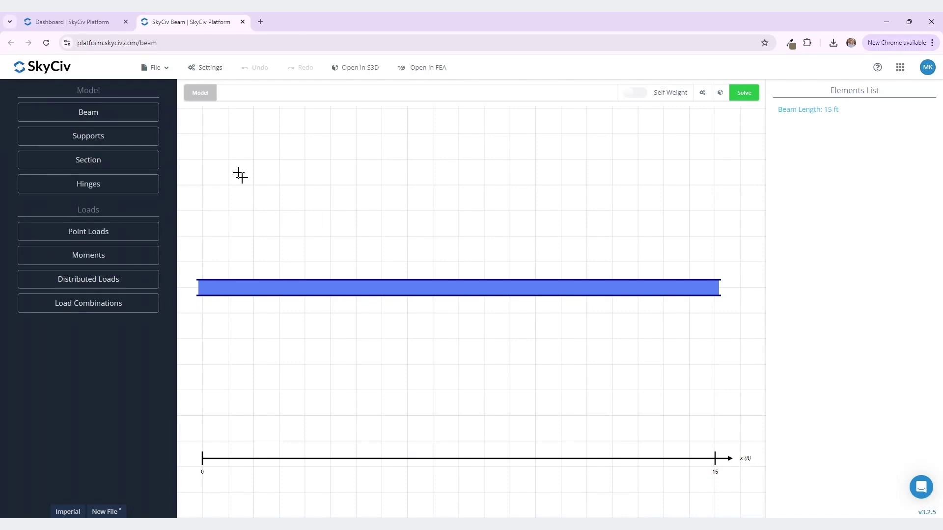
Add a pinned support at the beam's left end, at position 0 ft.
left_click(142, 140)
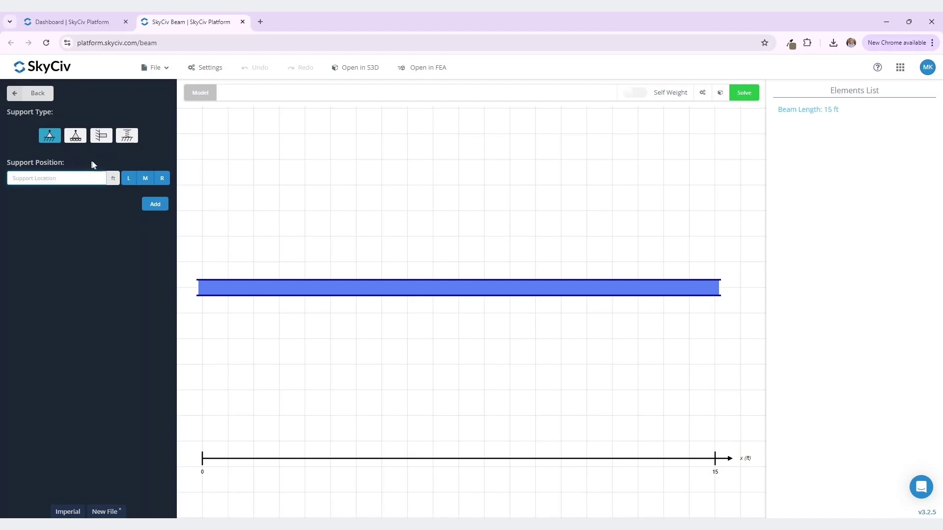
left_click(129, 180)
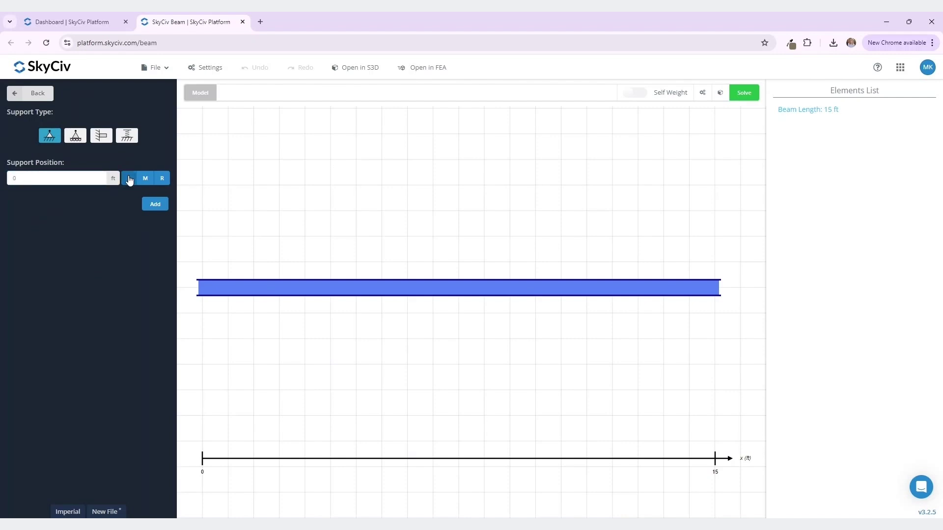
left_click(162, 181)
left_click(130, 180)
left_click(155, 204)
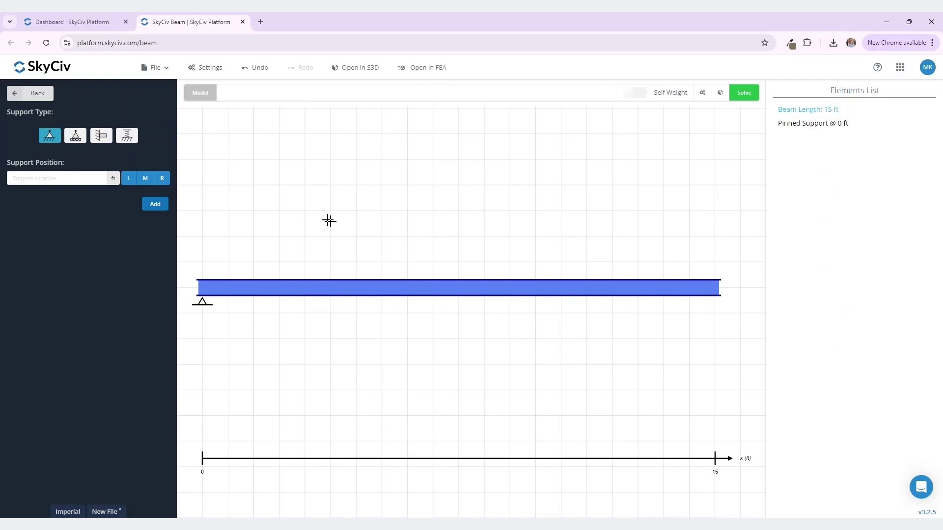
Add a roller support at the beam's right end, at position 15 ft.
left_click(75, 138)
left_click(163, 180)
left_click(161, 208)
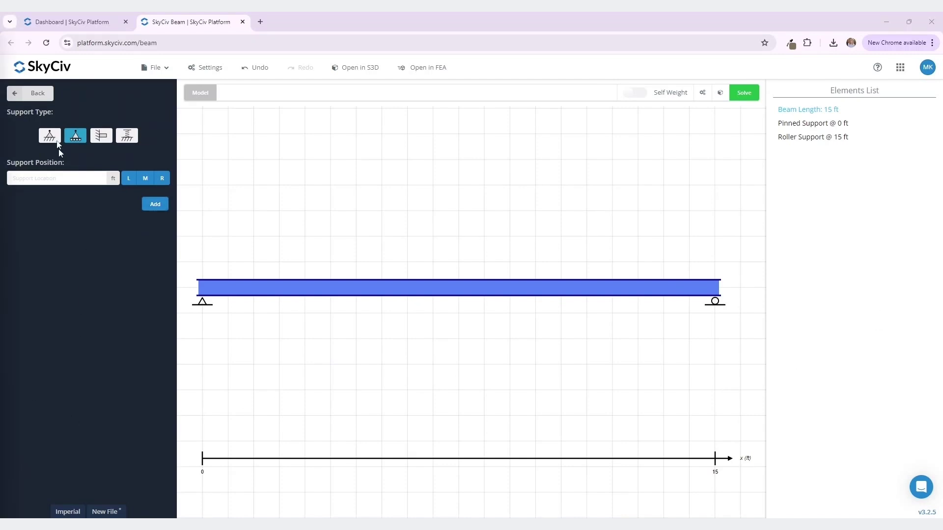
left_click(34, 93)
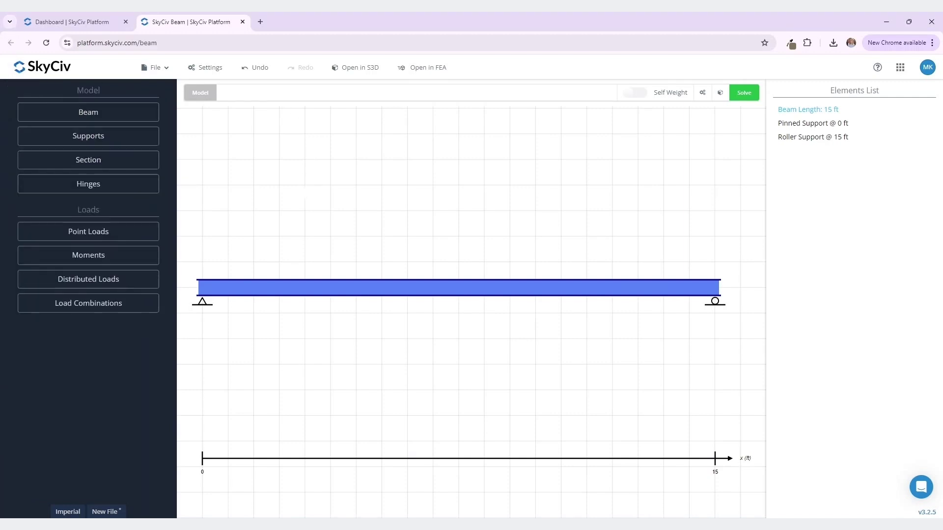
Assign the beam a W10x54 section in Structural Steel from the American AISC W shapes database using the Section Builder.
left_click(135, 160)
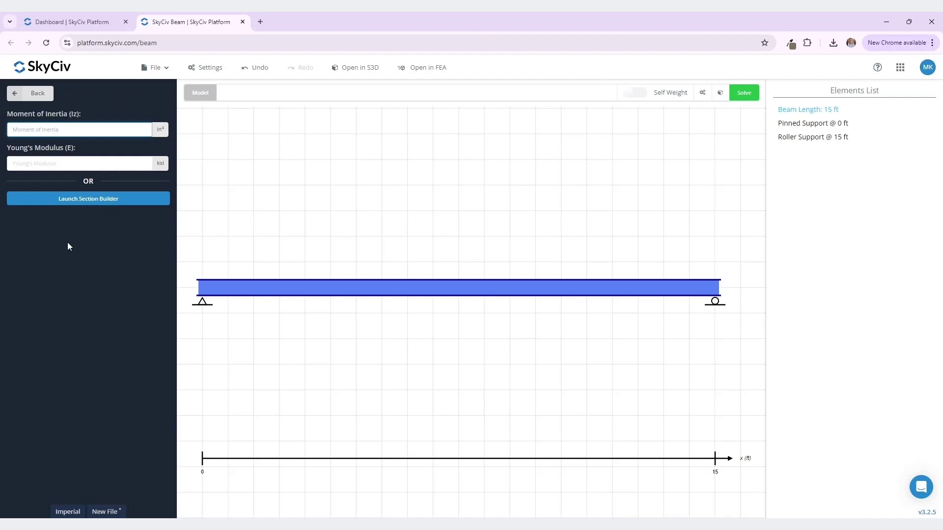
left_click(92, 204)
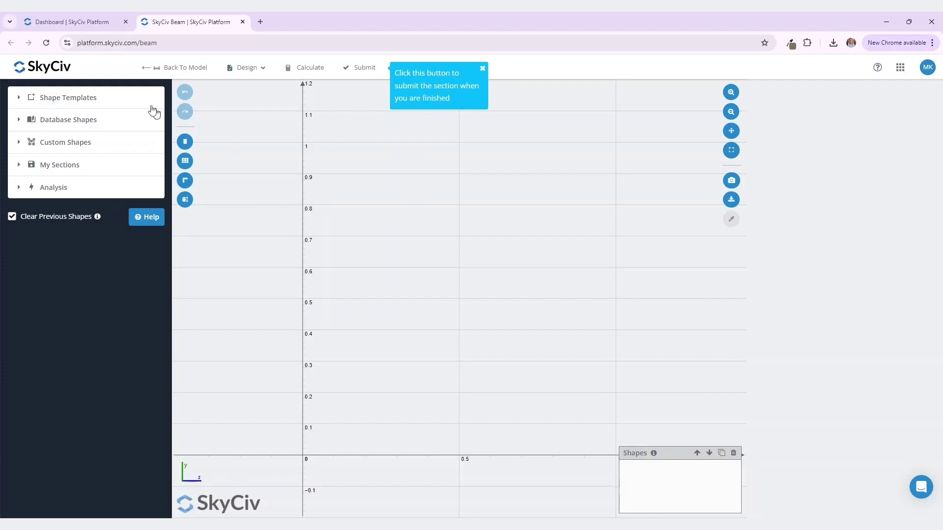
left_click(122, 121)
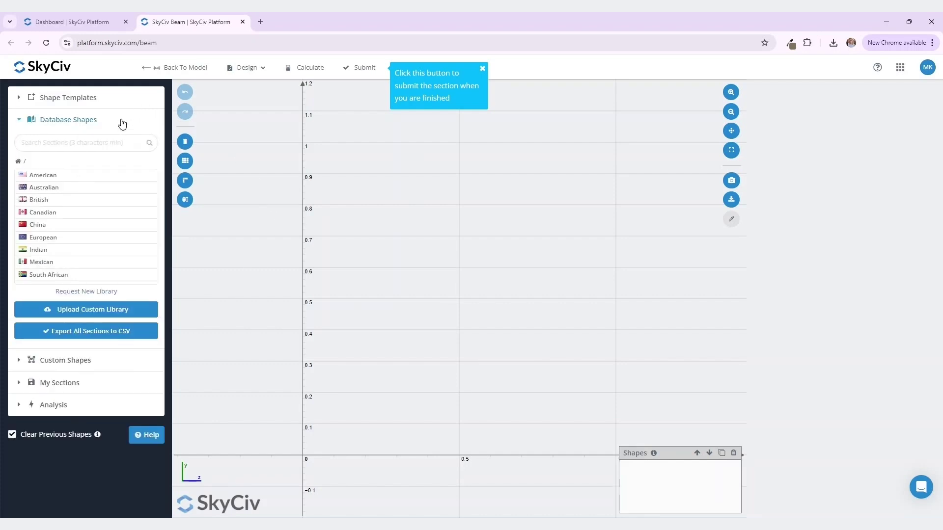
left_click(99, 179)
left_click(104, 191)
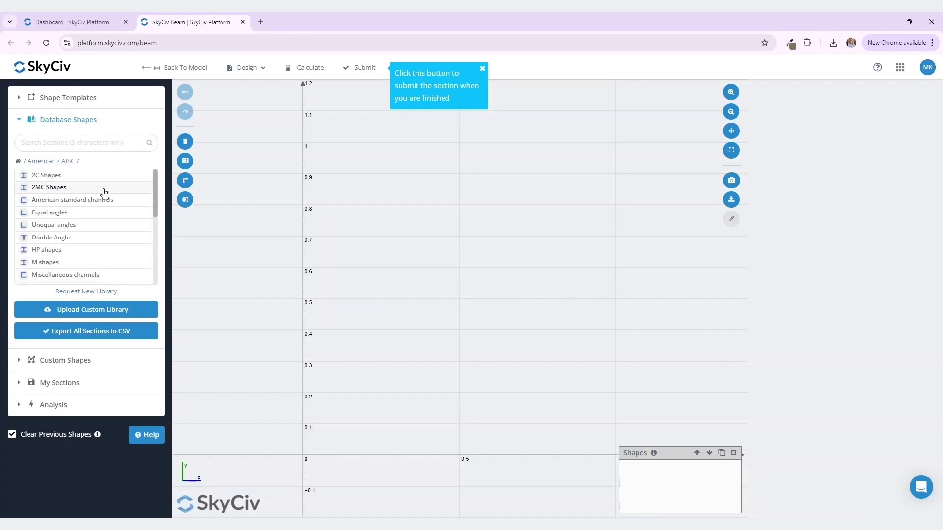
scroll(99, 201, "down", 2)
left_click(69, 278)
scroll(77, 253, "down", 7)
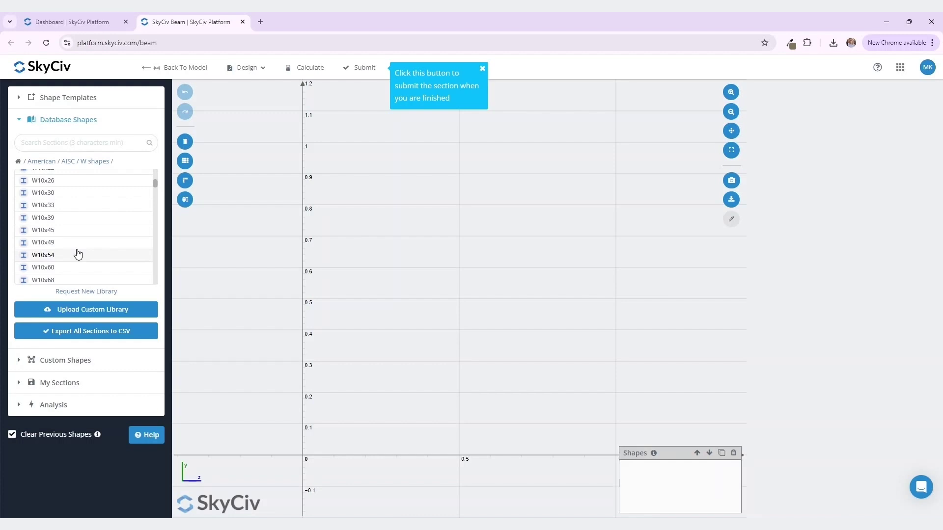
left_click(78, 254)
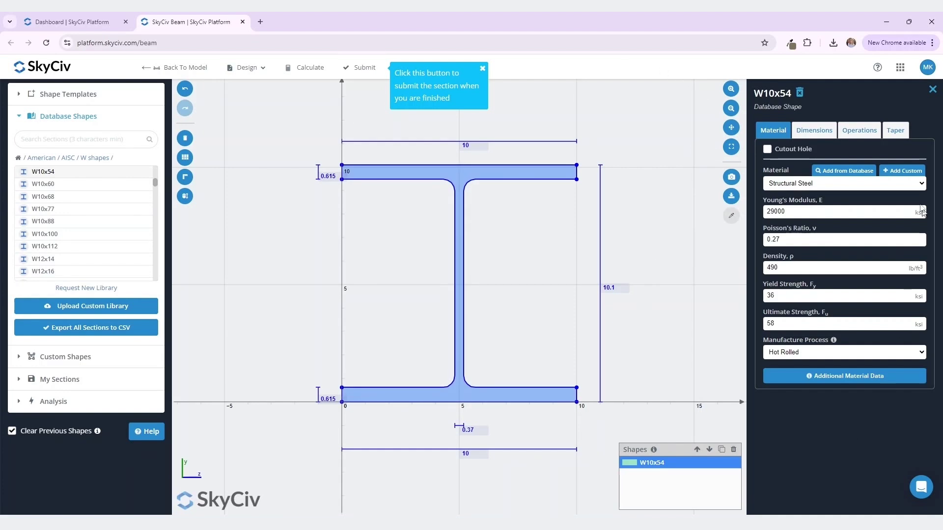
left_click(355, 67)
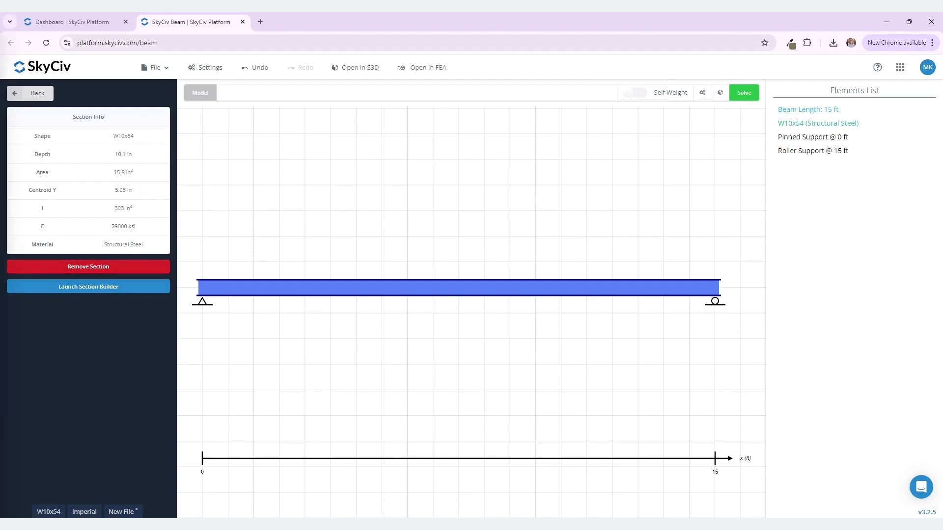
left_click(32, 94)
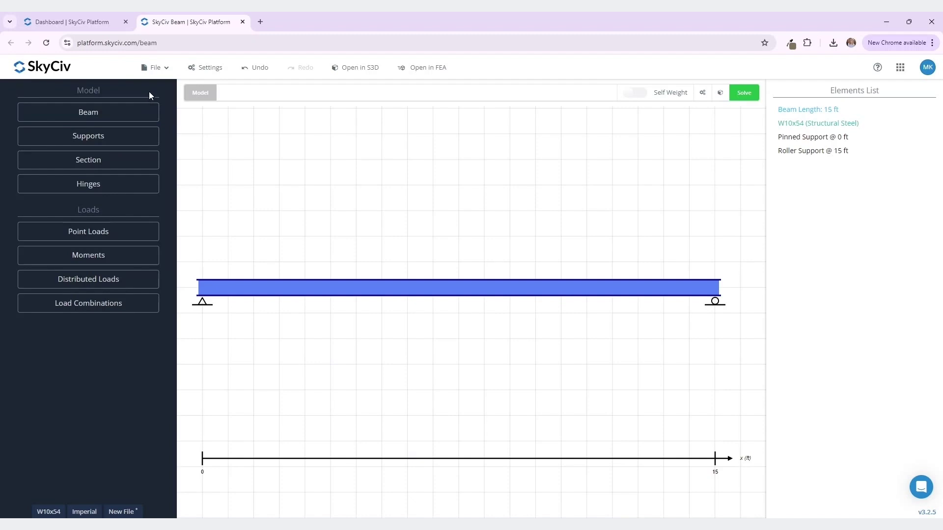
Add a hinge at the middle of the beam, at position 7.5 ft.
left_click(154, 194)
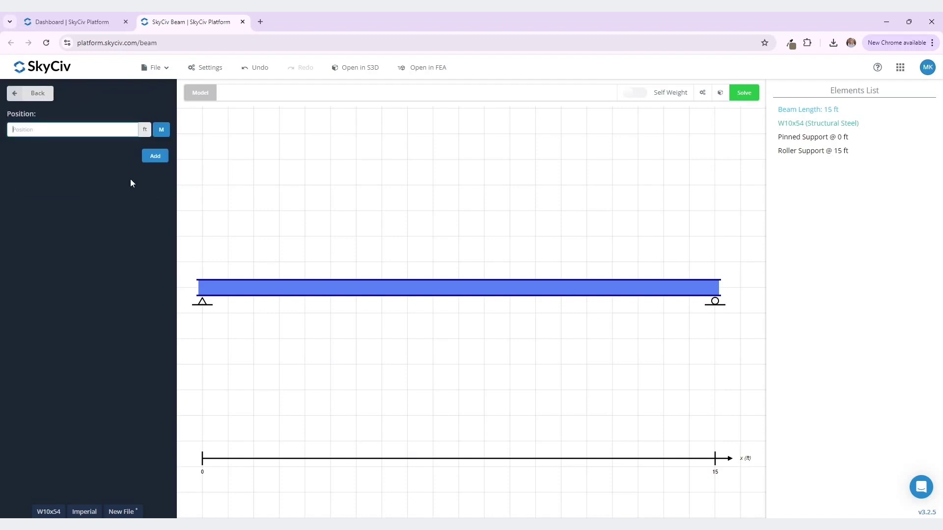
type("7.5")
left_click(161, 130)
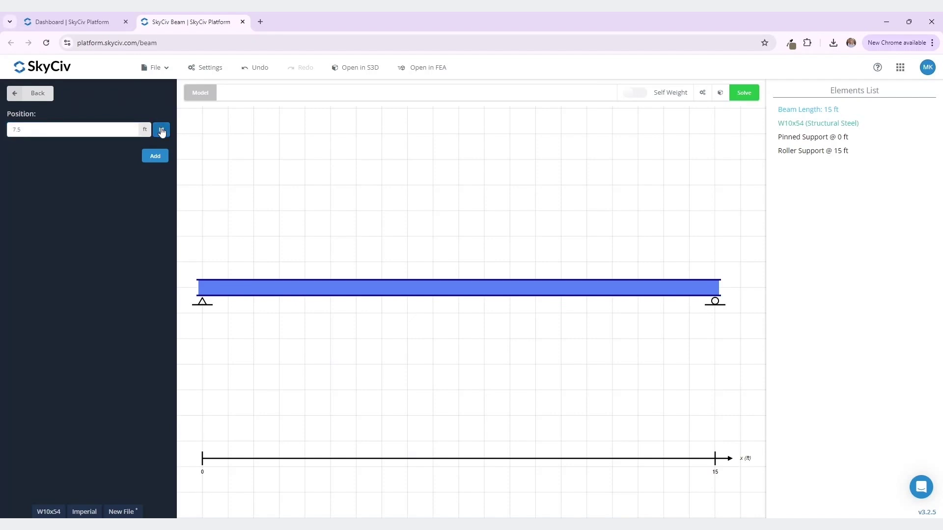
left_click(157, 158)
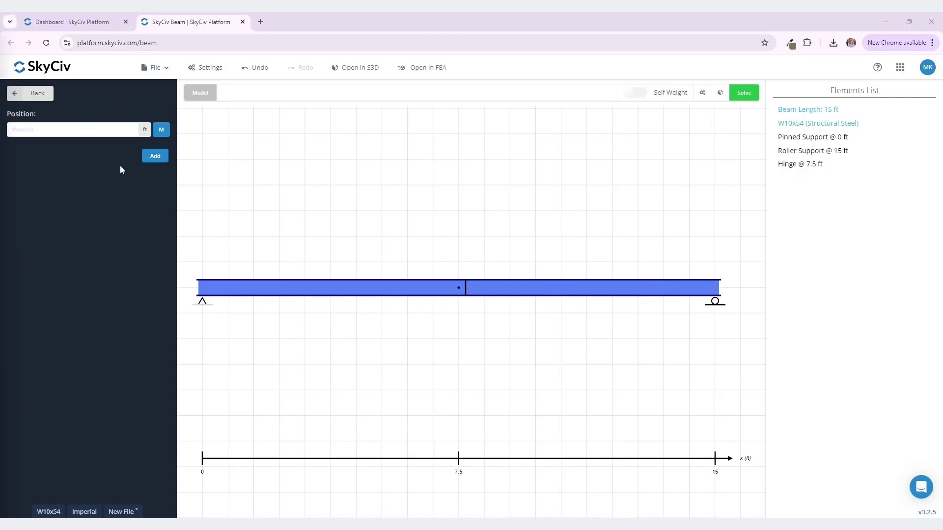
left_click(43, 101)
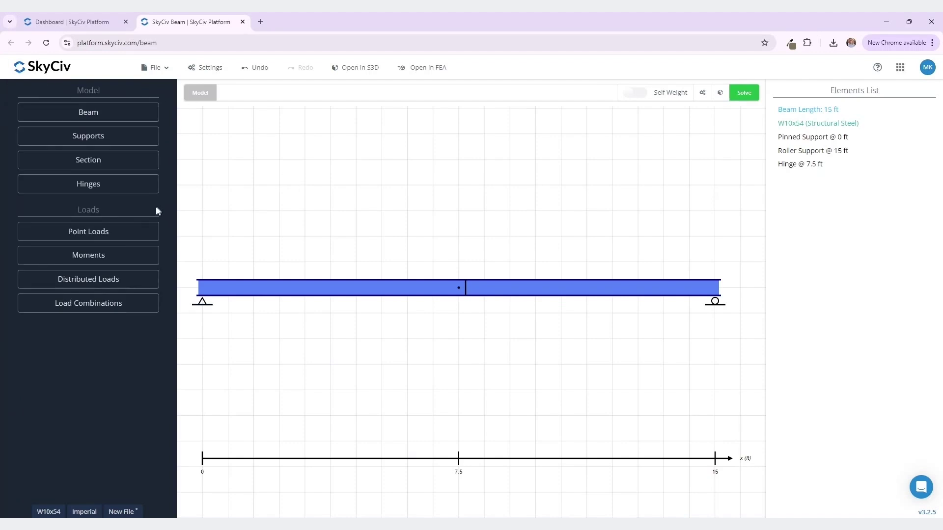
Add a downward 1 kip point load at 1 ft along the beam, using the Dead Load case.
left_click(144, 239)
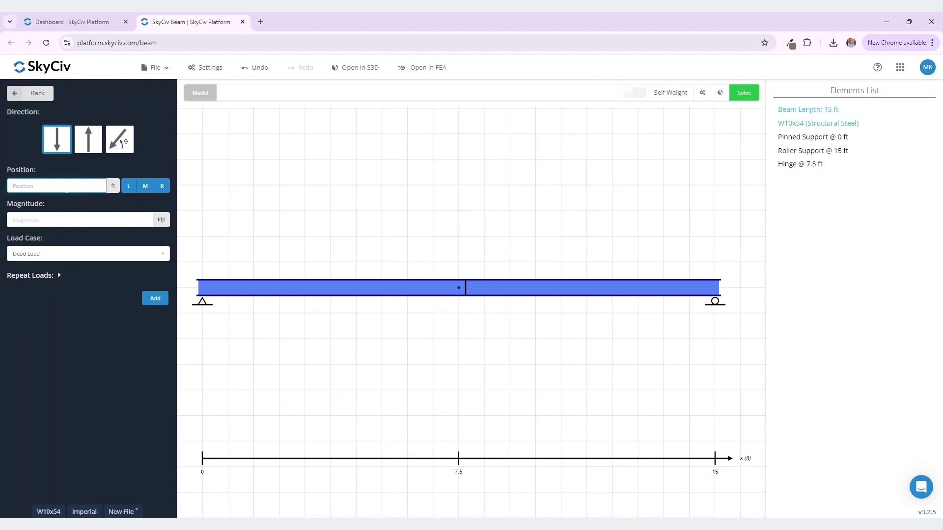
type("1")
left_click(66, 212)
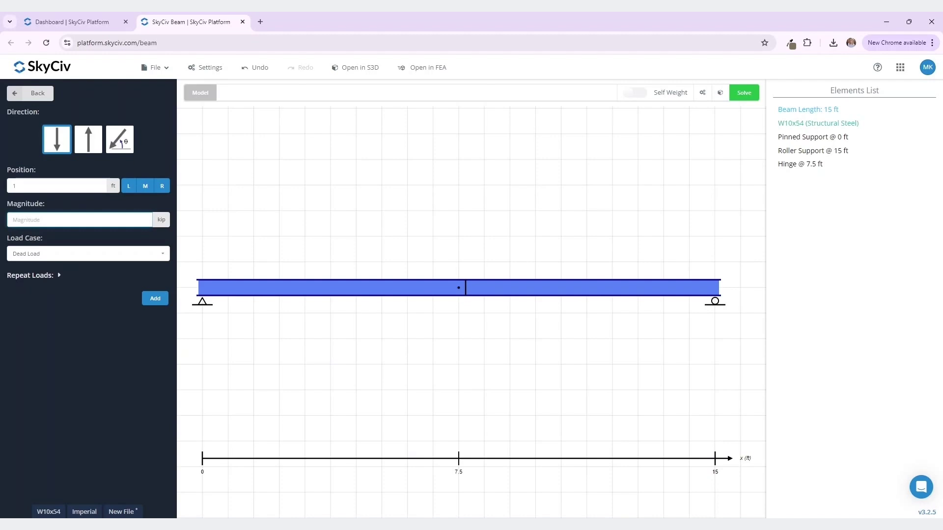
type("1")
left_click(63, 254)
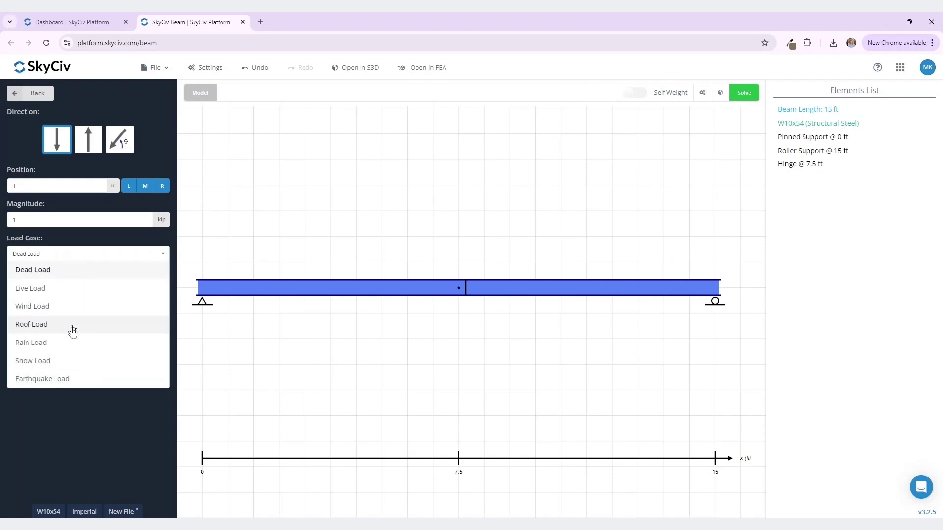
left_click(78, 276)
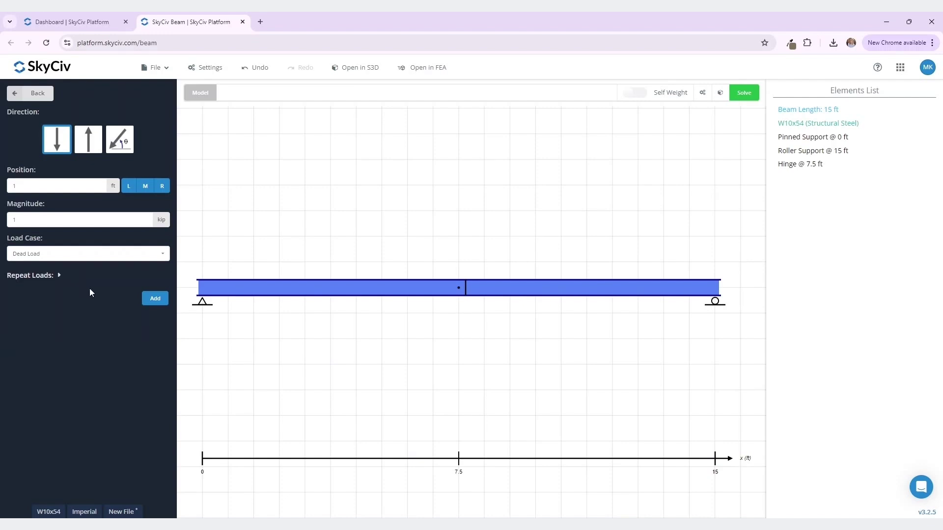
left_click(145, 300)
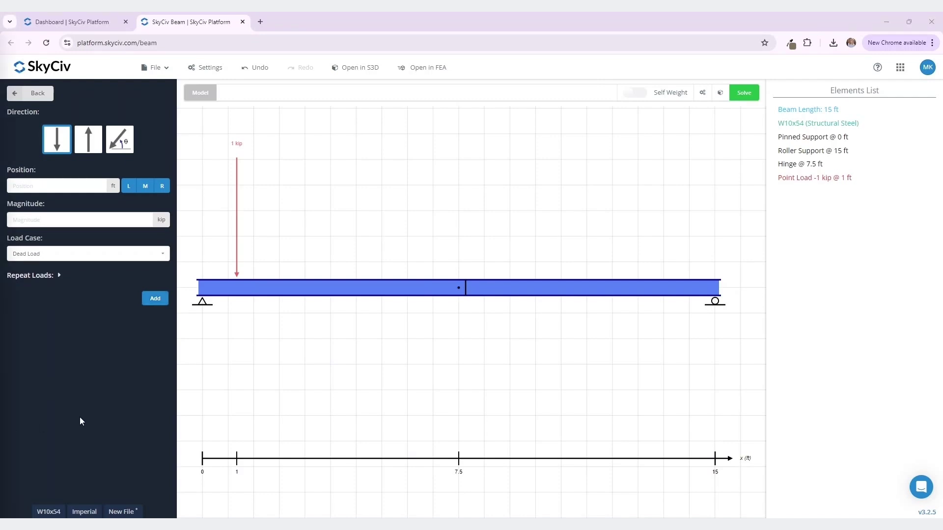
Add three repeated downward point loads of 0.5 kip starting at 7.5 ft with a 1 ft interval, using the Live Load case.
left_click(56, 283)
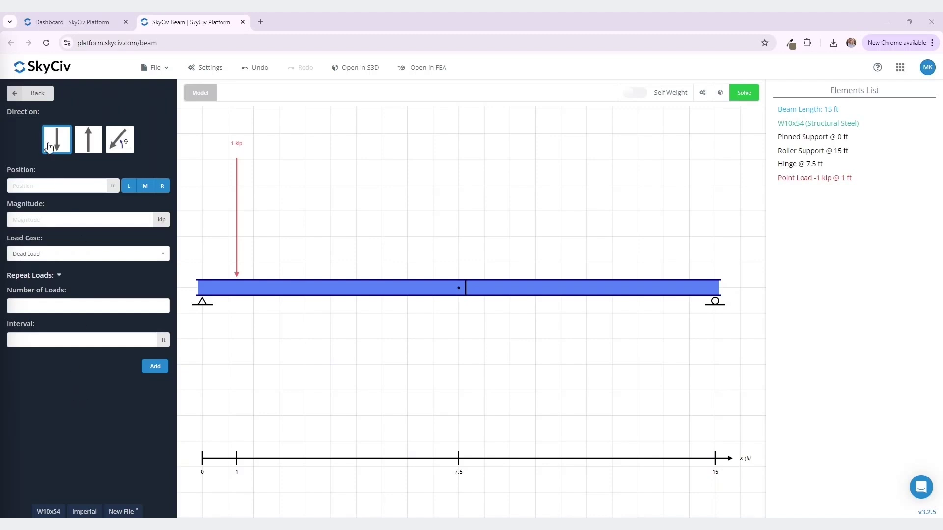
left_click(57, 186)
left_click(142, 191)
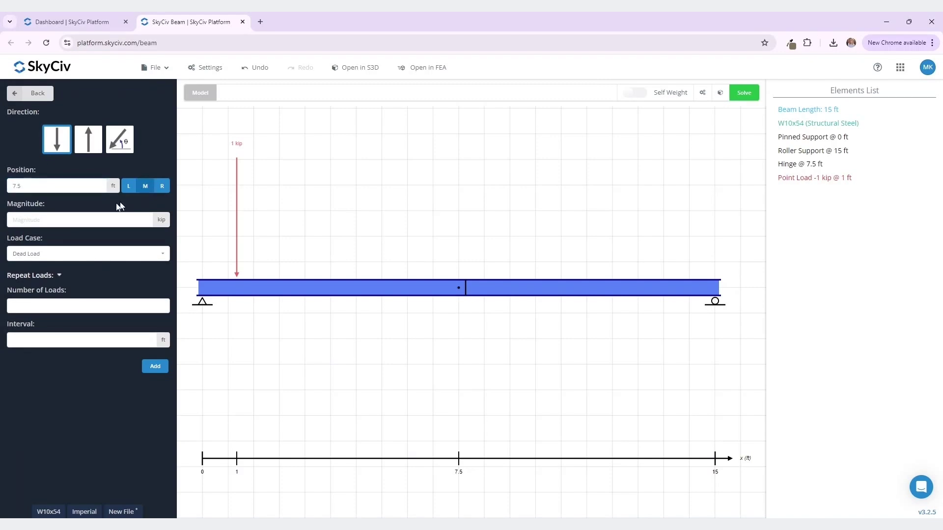
left_click(64, 214)
type("0.5")
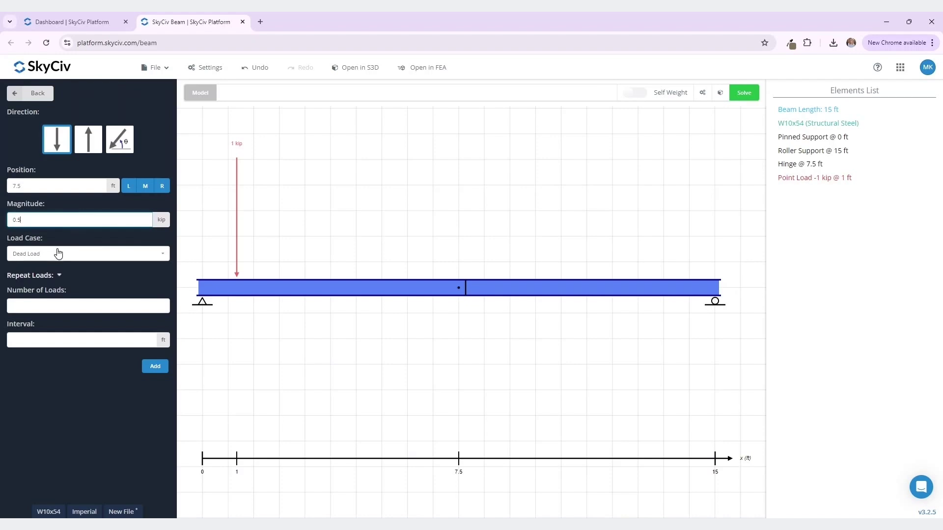
left_click(58, 254)
left_click(63, 288)
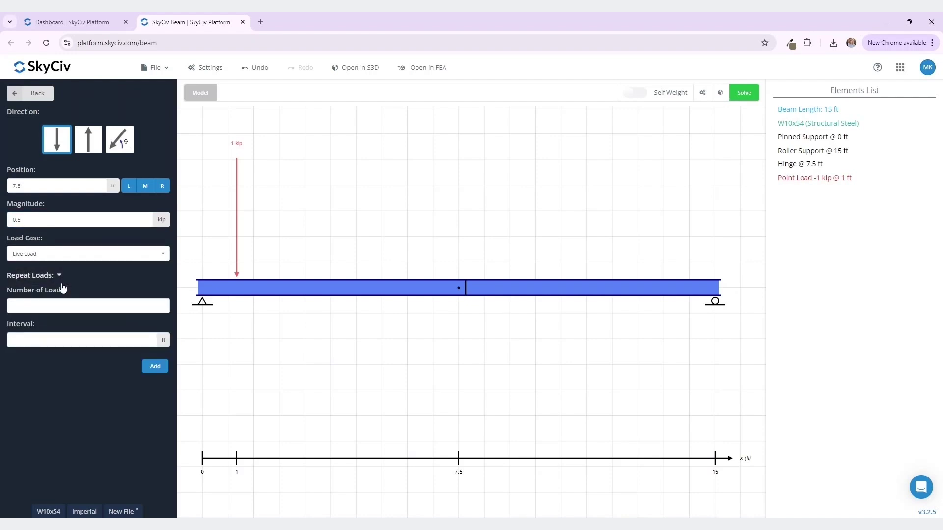
left_click(59, 305)
left_click(78, 348)
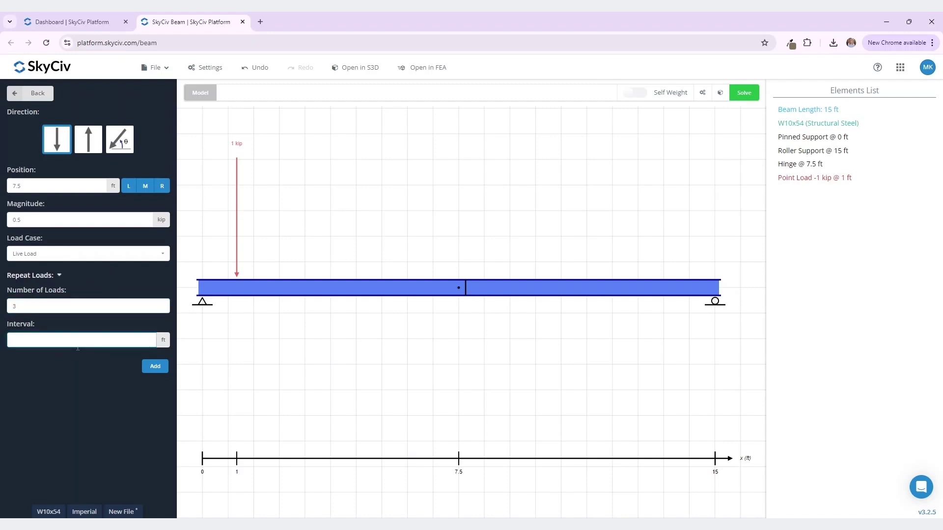
type("1")
left_click(155, 366)
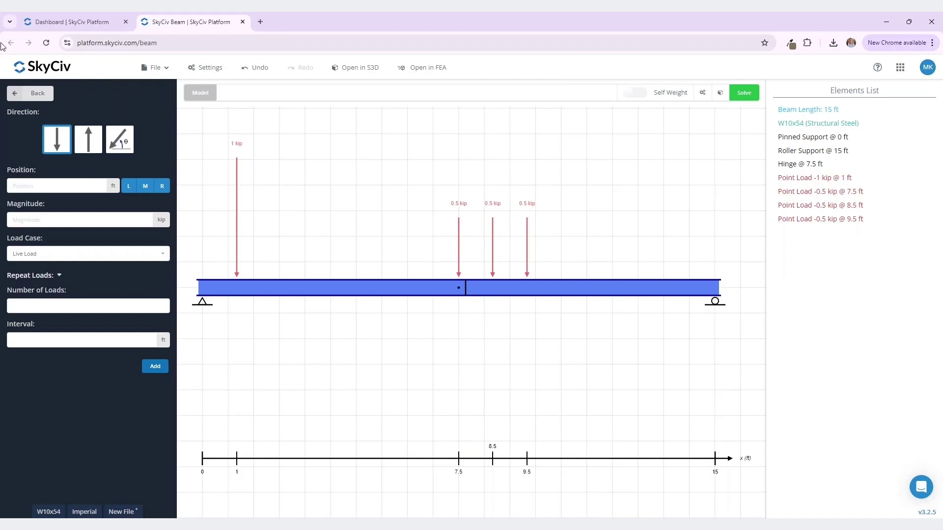
Add a downward 3 kip/ft uniform distributed load over the full beam from 0 to 15 ft, using the Live Load case.
left_click(23, 93)
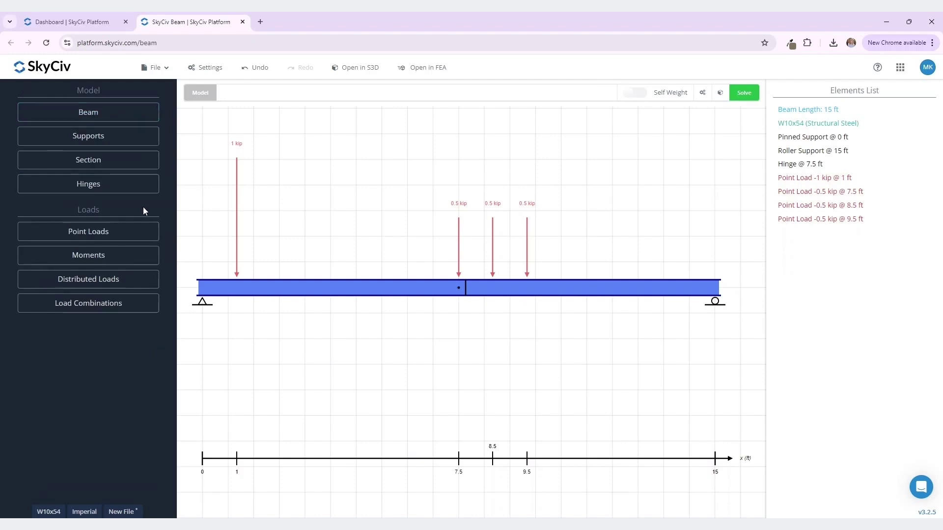
left_click(154, 286)
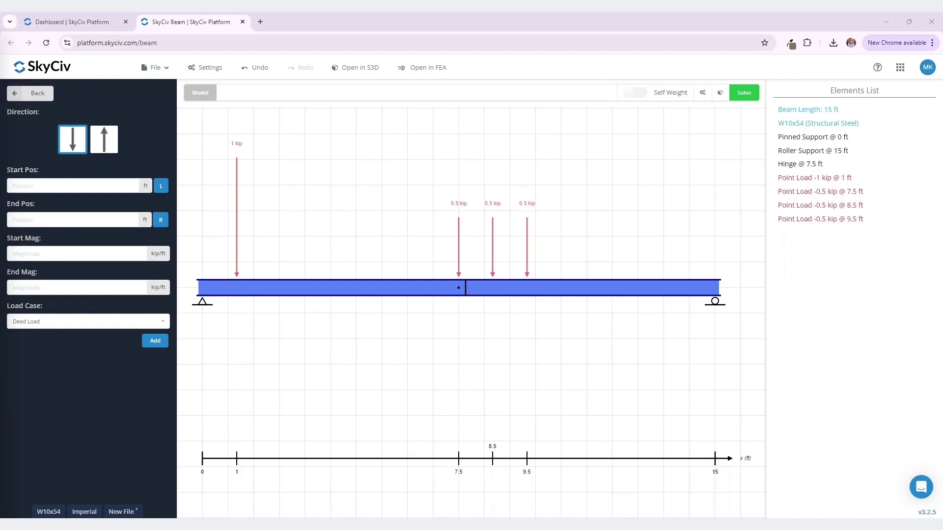
left_click(167, 186)
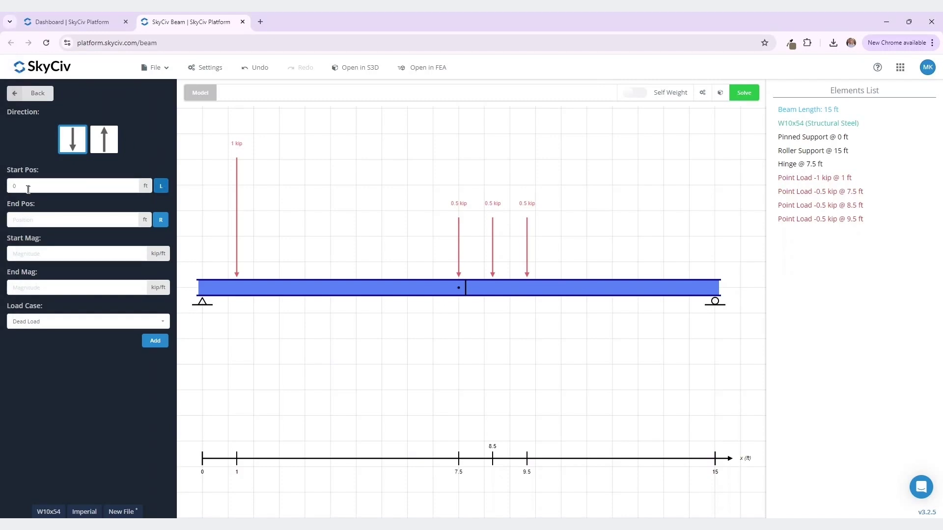
left_click(162, 219)
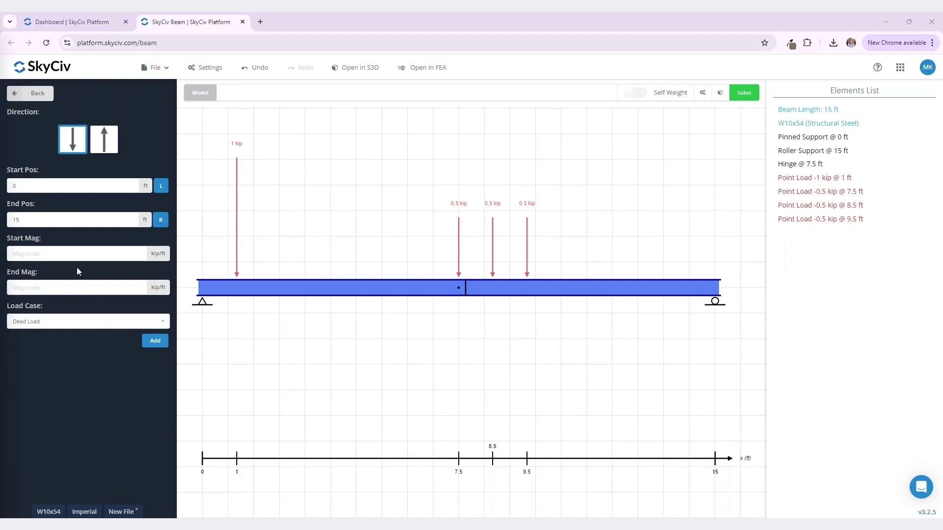
left_click(76, 253)
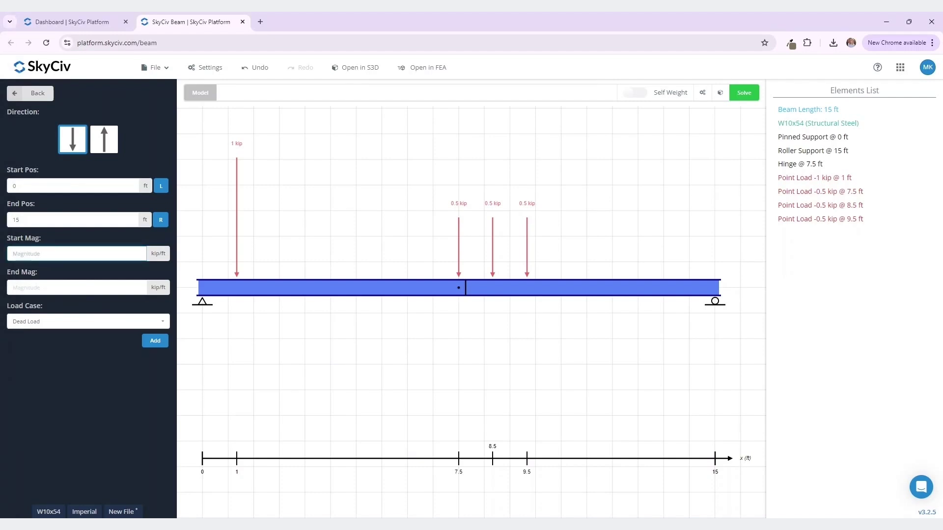
type("3")
left_click(77, 285)
type("3")
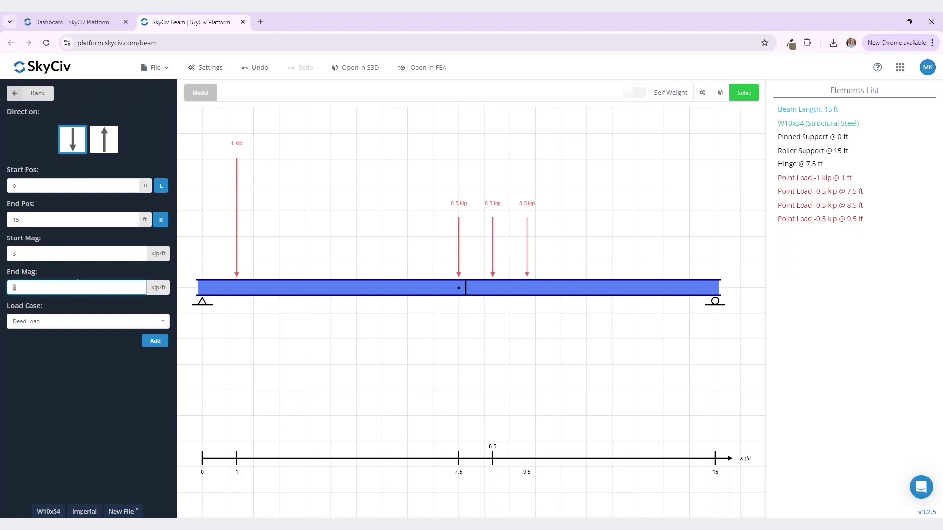
left_click(63, 324)
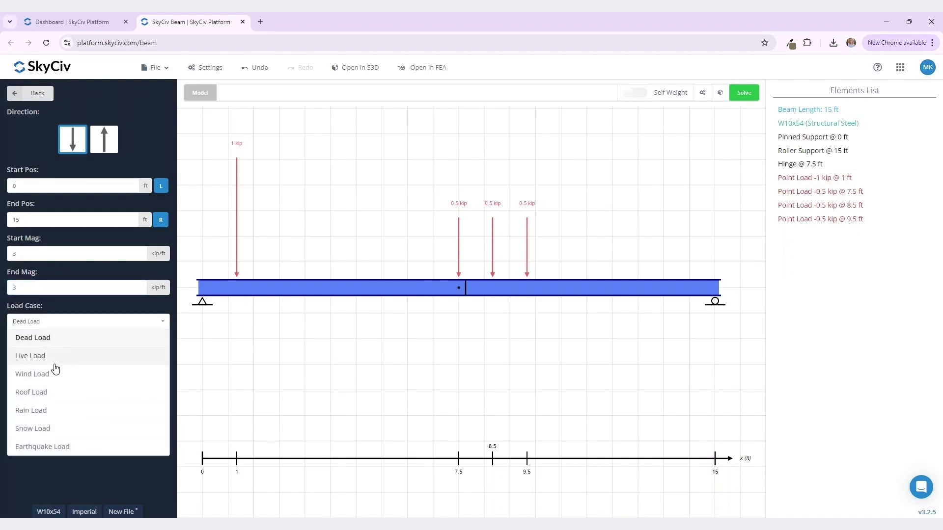
left_click(55, 364)
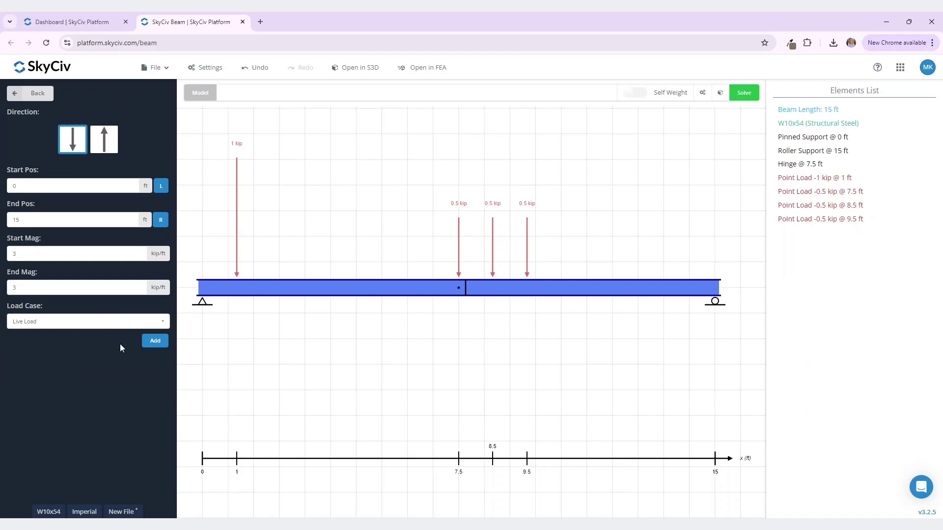
left_click(153, 344)
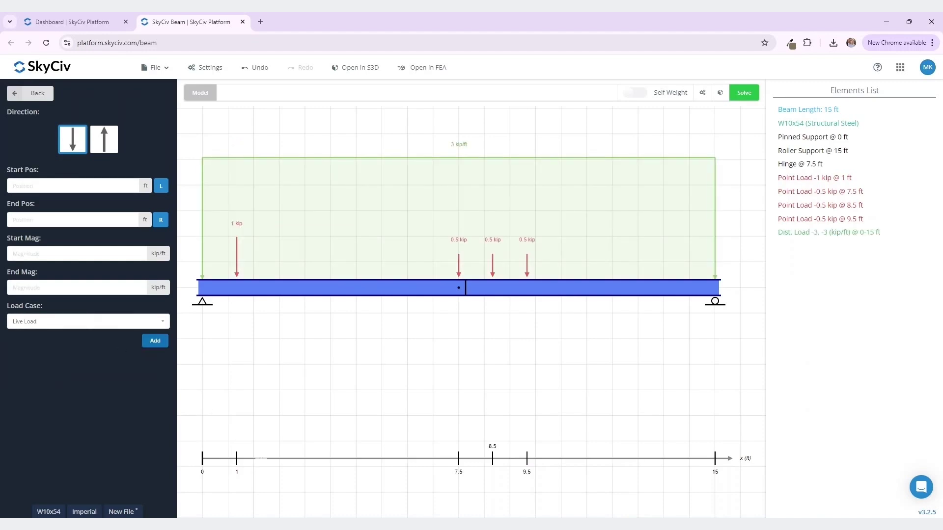
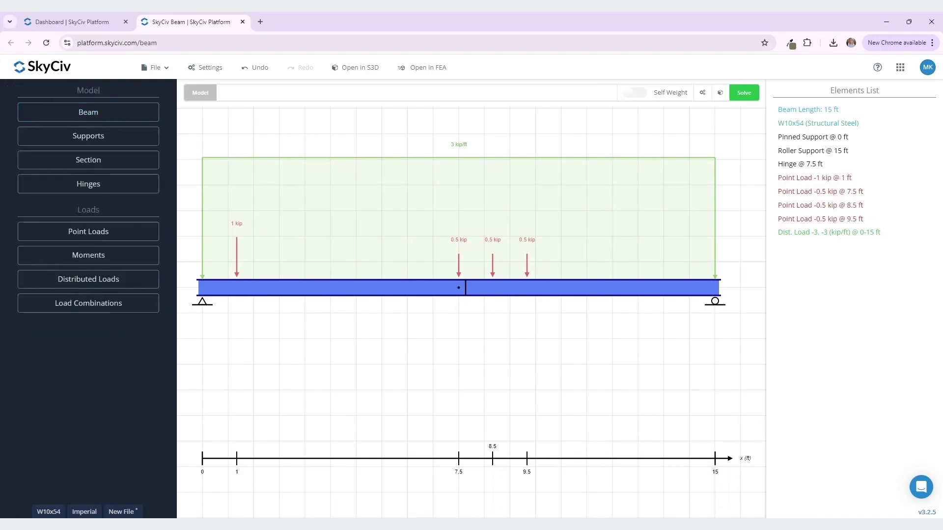
Add a clockwise 3 kip-ft moment at the beam's midpoint, 7.5 ft, using the Wind Load case.
left_click(133, 258)
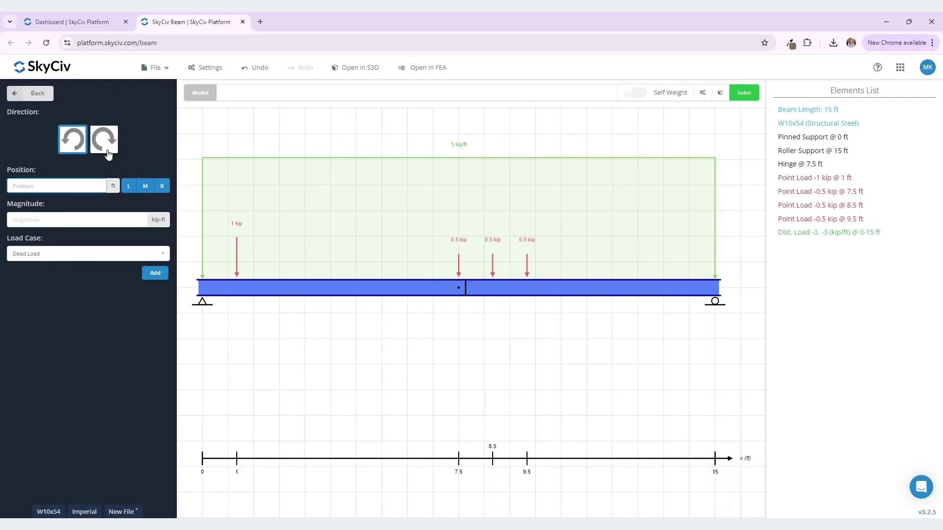
left_click(105, 147)
left_click(142, 191)
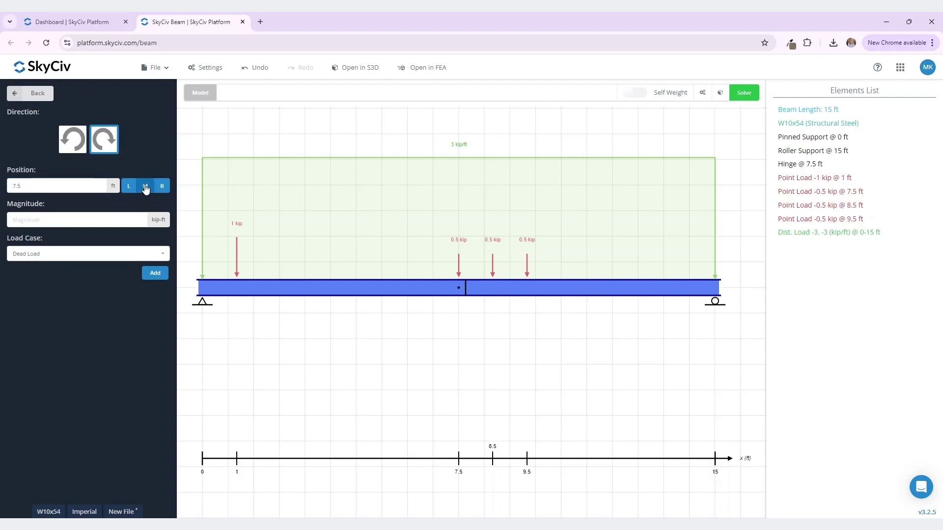
left_click(89, 223)
type("3")
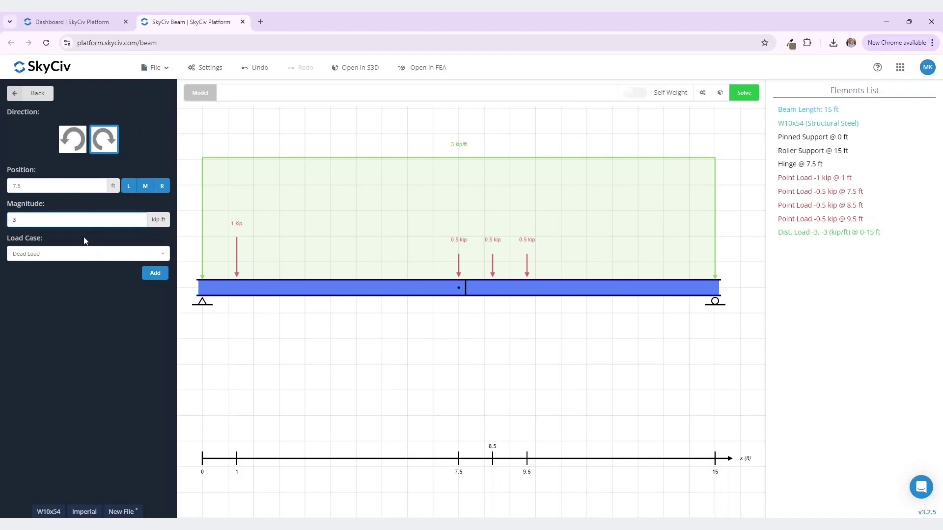
left_click(83, 258)
left_click(84, 311)
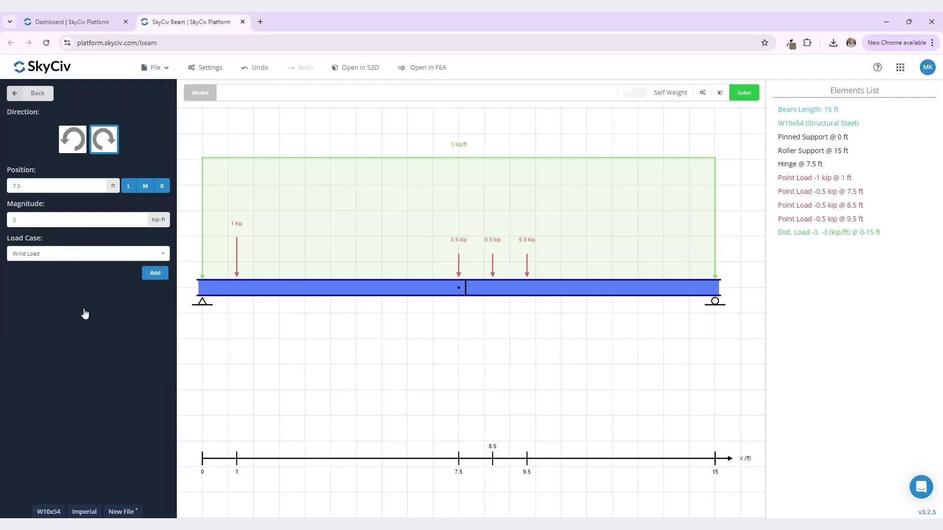
left_click(148, 276)
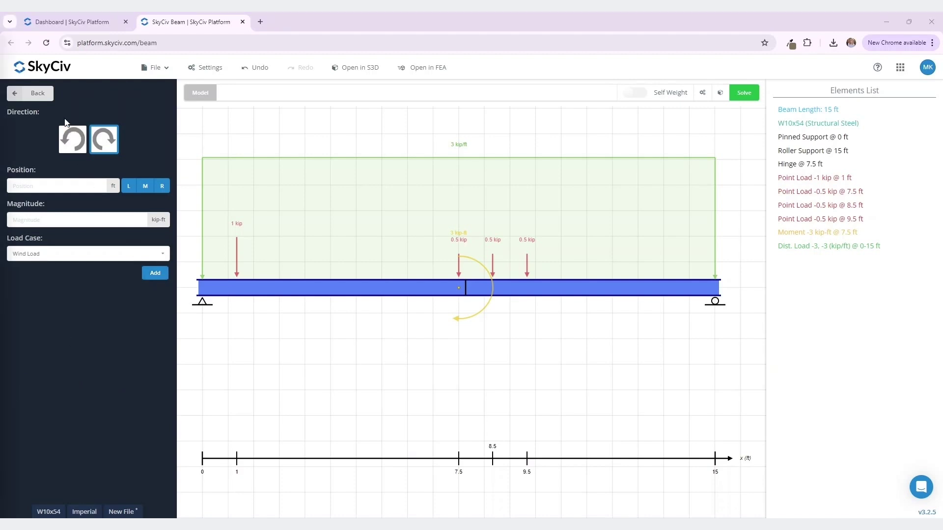
left_click(49, 91)
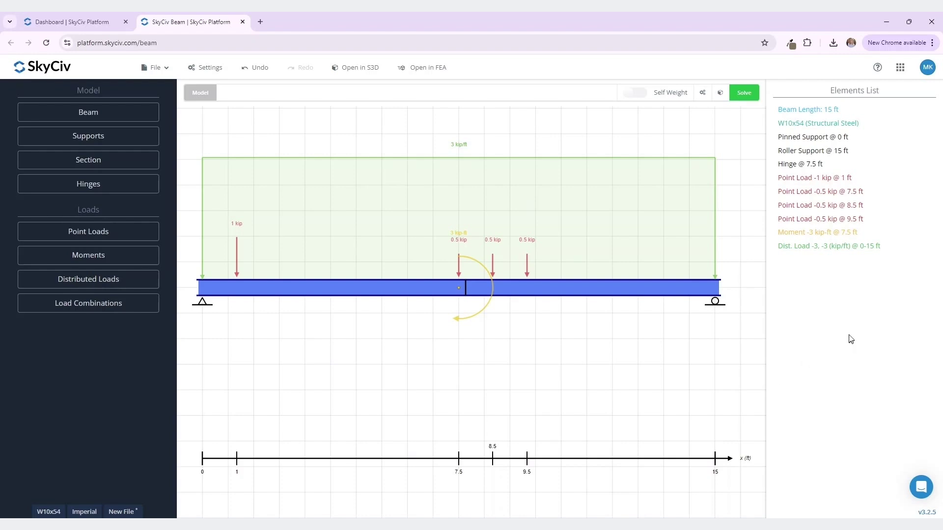
Edit the applied moment, moving it to the beam's end at 15 ft and setting its magnitude to 0.5 kip-ft.
left_click(834, 238)
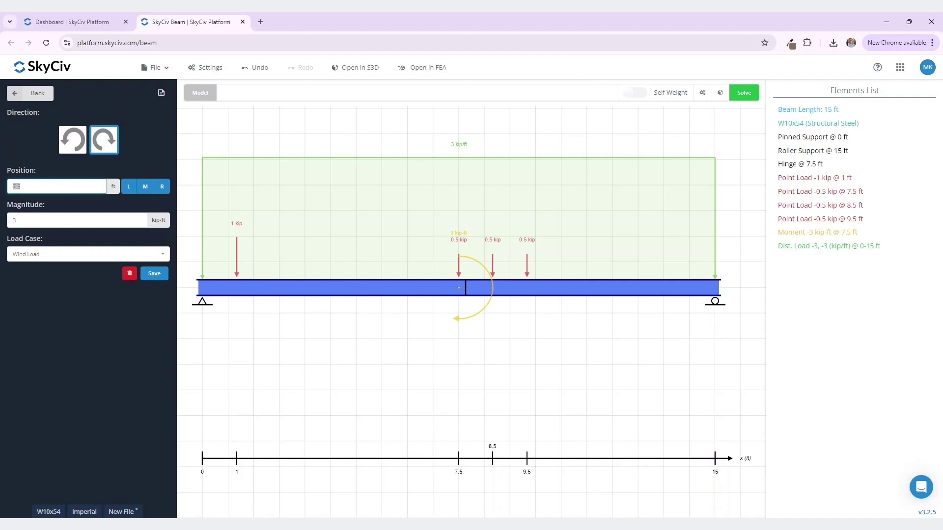
left_click(160, 188)
key("Tab")
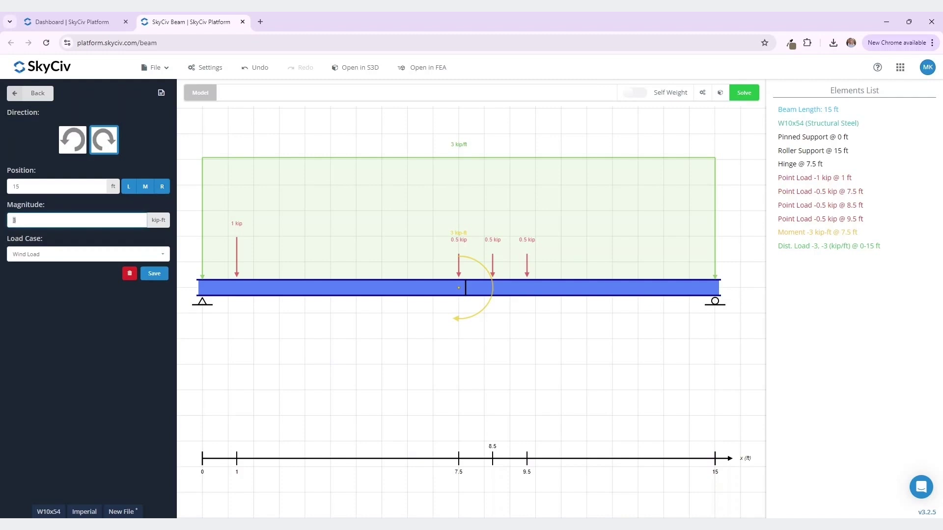
type("0.5")
left_click(154, 273)
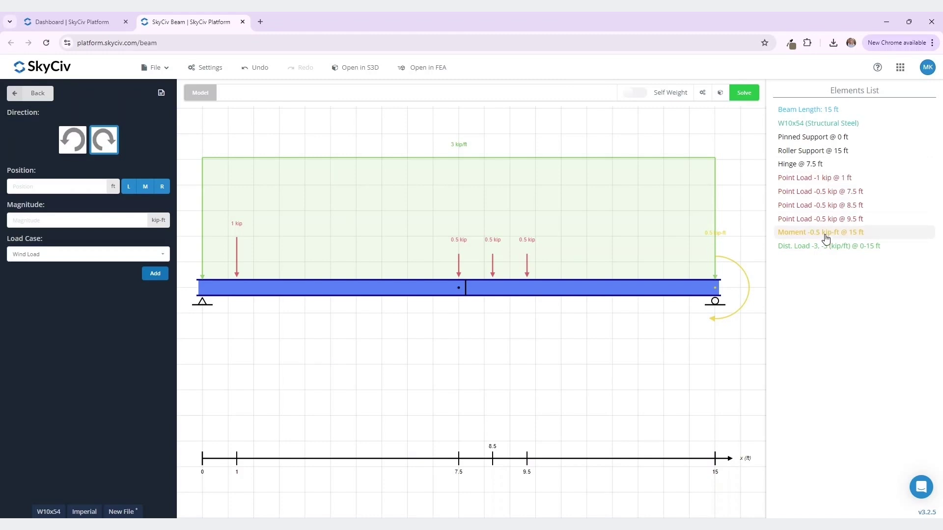
left_click(48, 93)
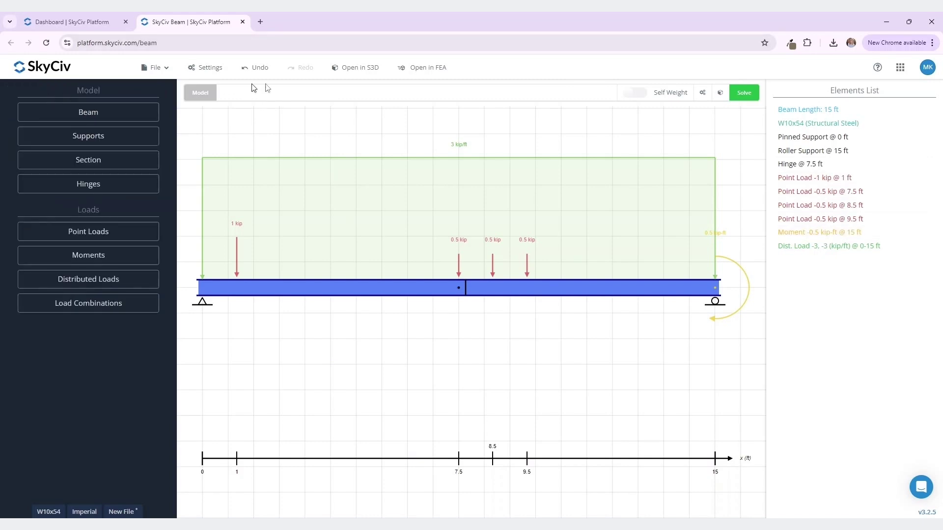
Delete the hinge at the middle of the beam and open the load combinations.
left_click(466, 288)
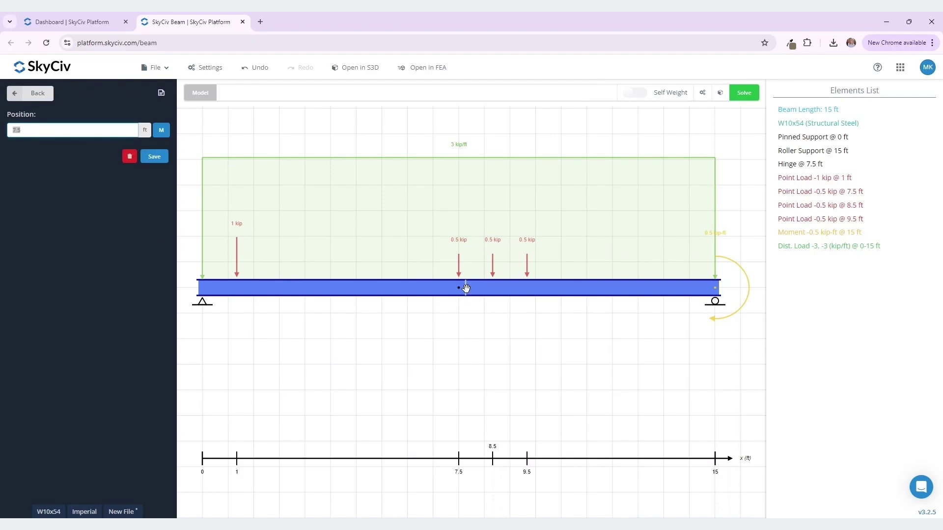
left_click(130, 157)
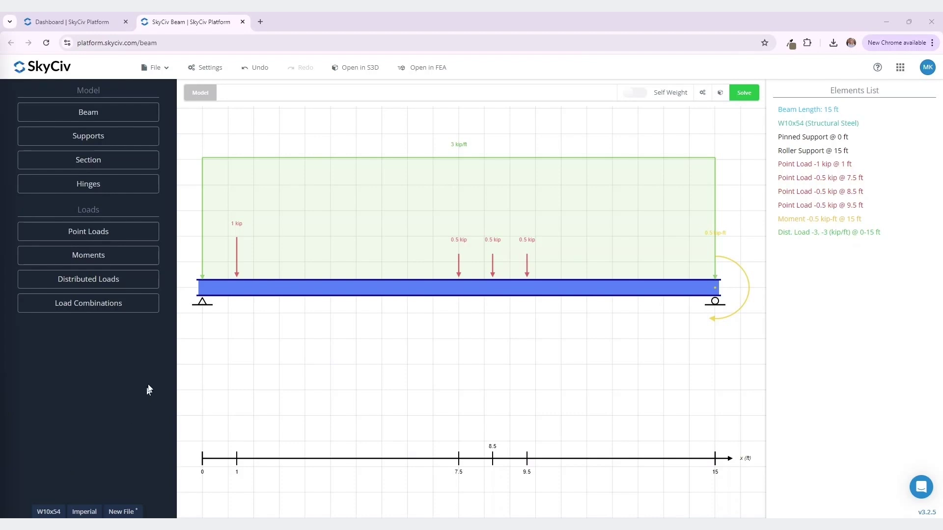
left_click(158, 311)
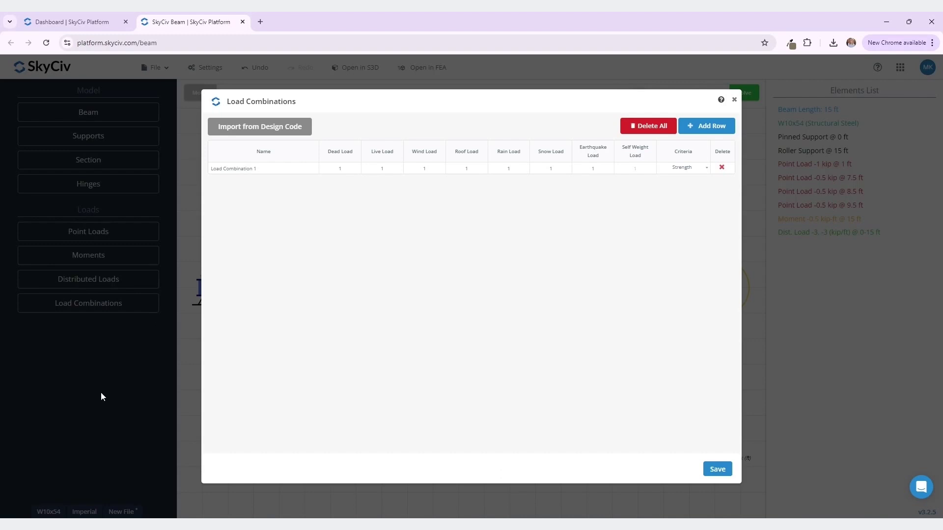
Add a second load combination row and delete Load Combination 1.
left_click(351, 169)
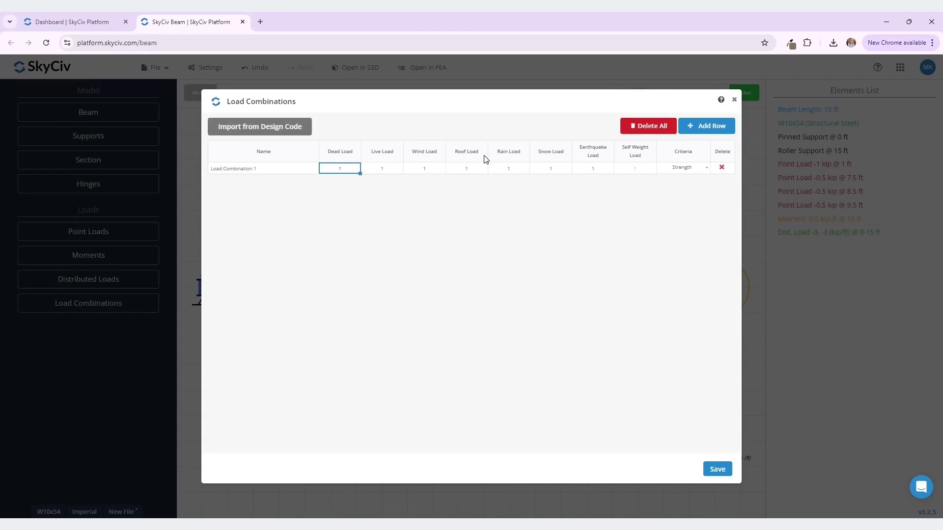
left_click(694, 133)
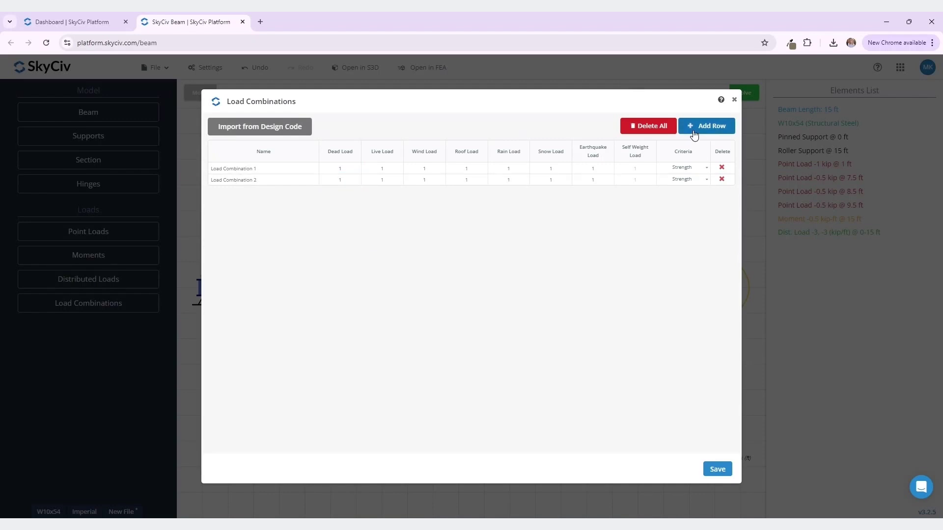
left_click(722, 168)
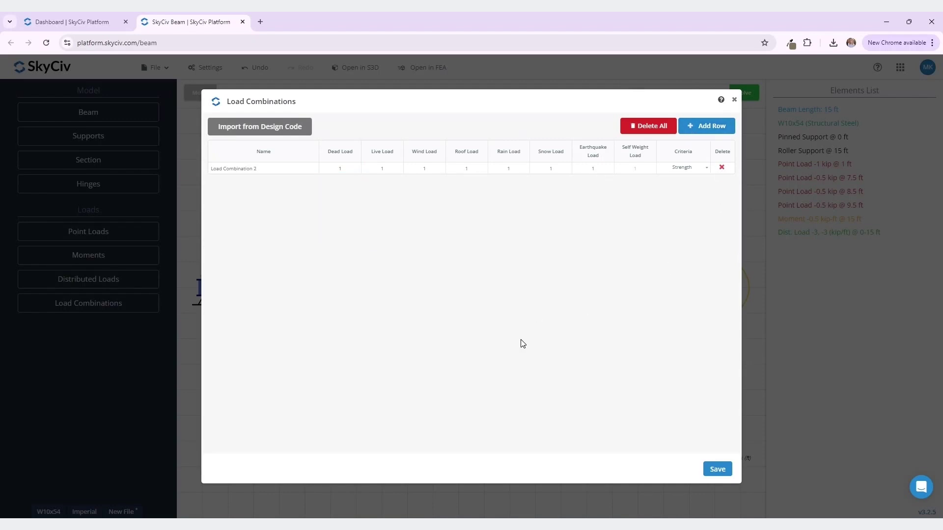
Display the load combinations of the United States ASCE 7-16 ASD design code for import.
left_click(278, 130)
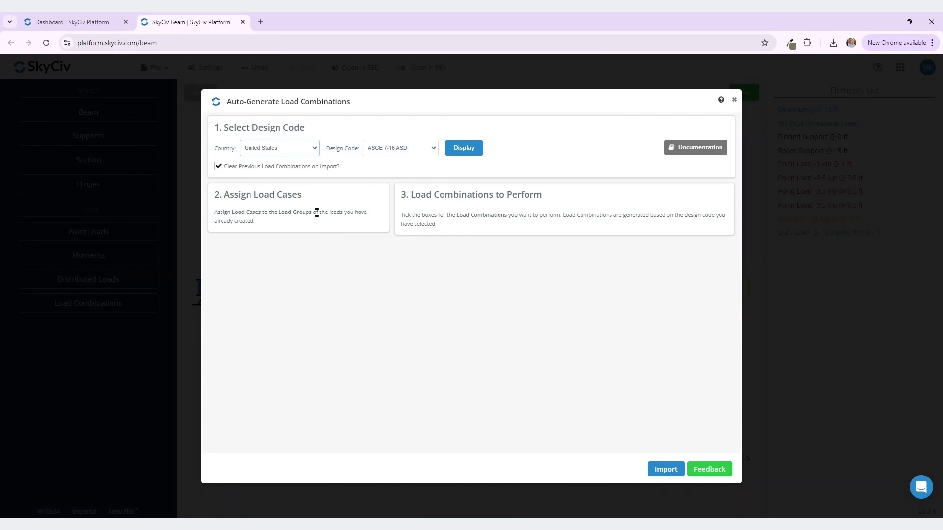
left_click(315, 149)
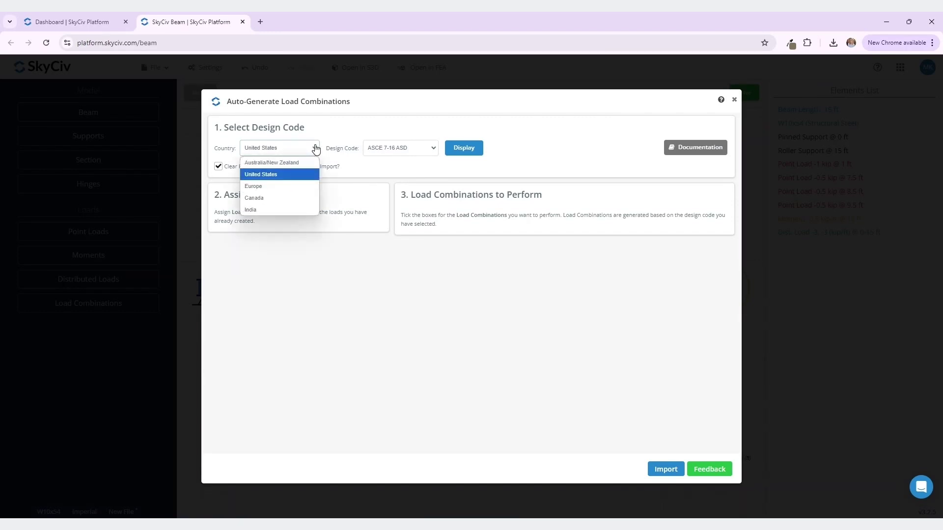
left_click(316, 148)
left_click(387, 150)
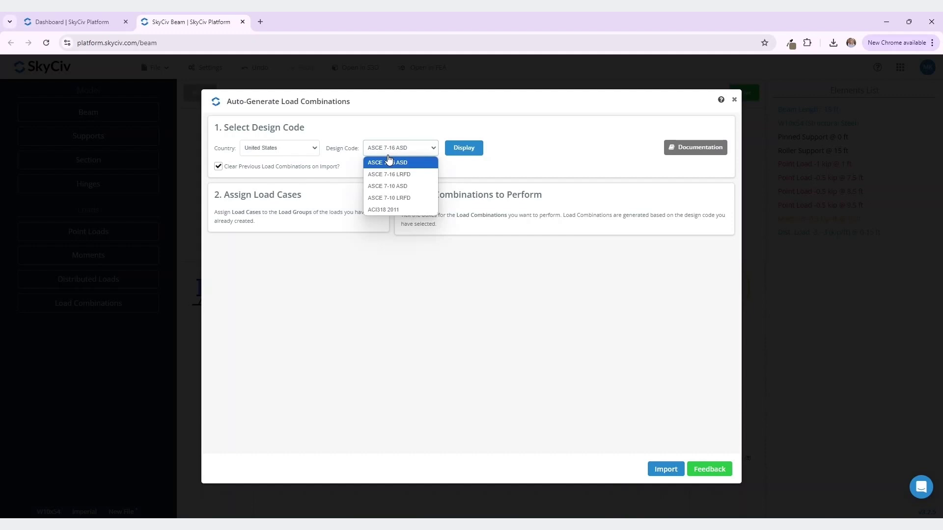
left_click(388, 158)
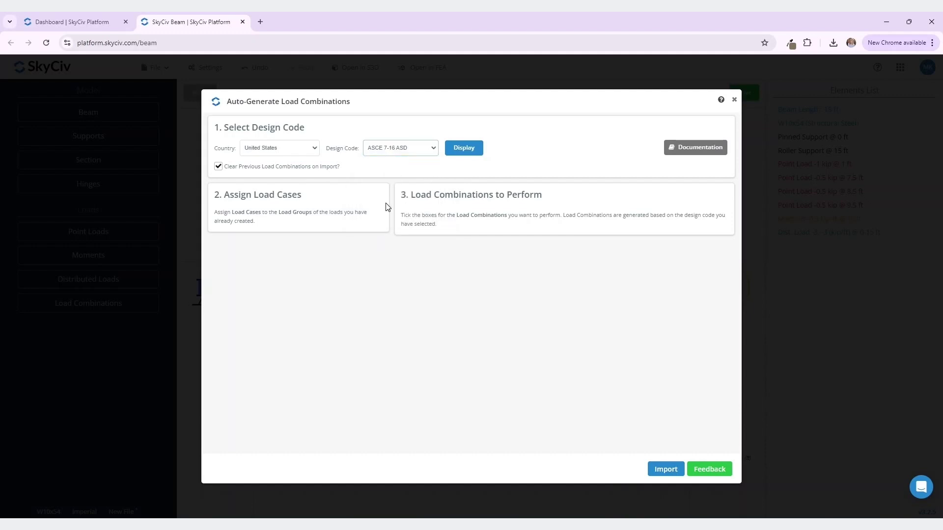
left_click(452, 155)
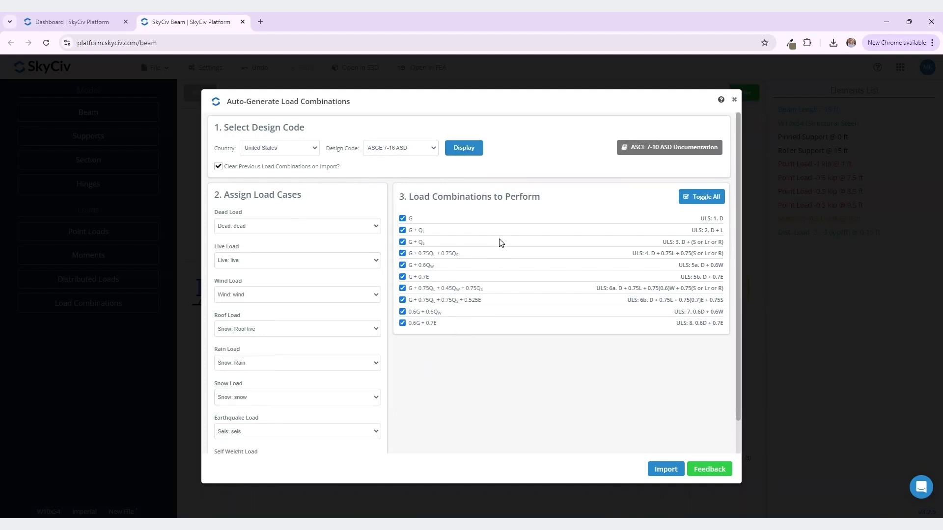
Import all of the design code's load combinations with every one selected, and save them.
left_click(686, 201)
left_click(707, 196)
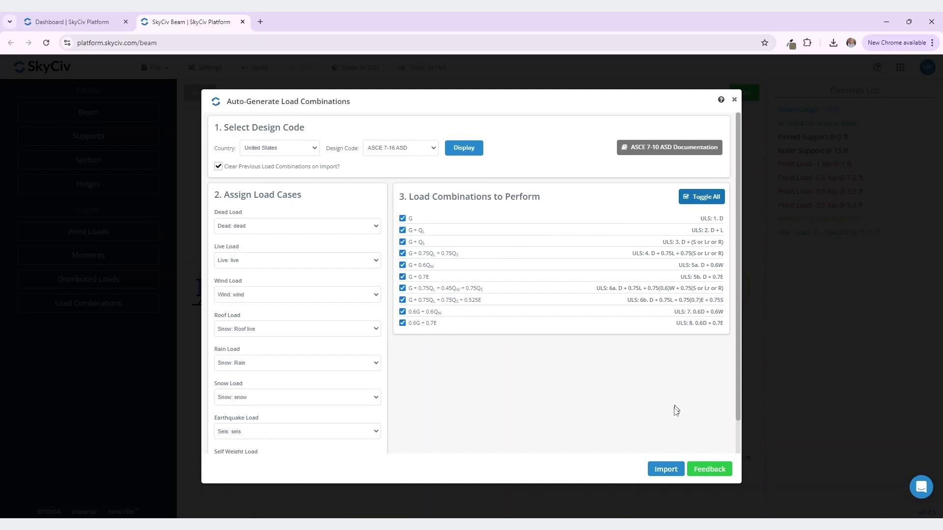
left_click(667, 470)
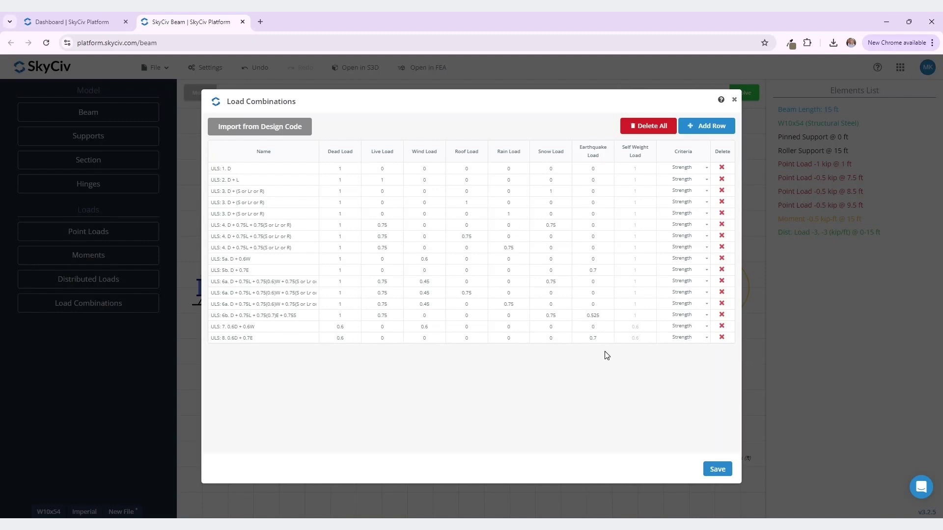
left_click(715, 470)
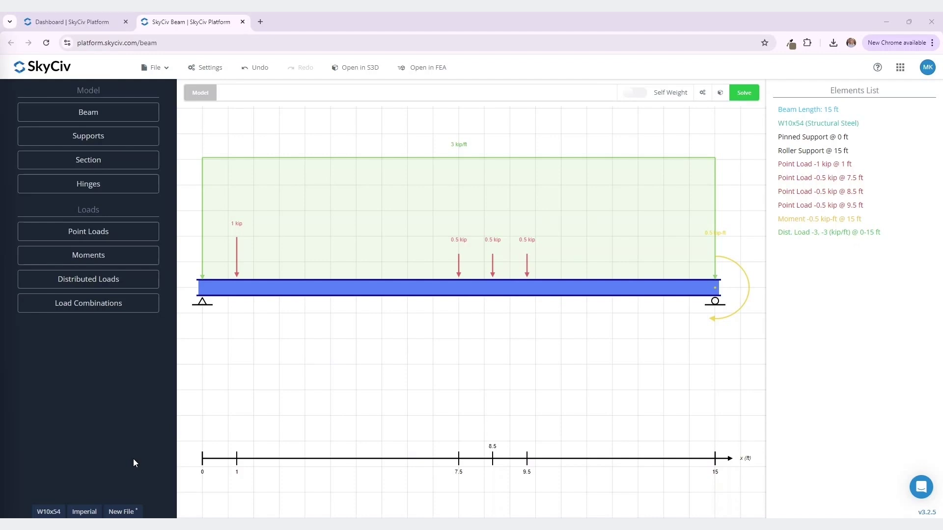
Turn on self weight for the beam model.
left_click(638, 93)
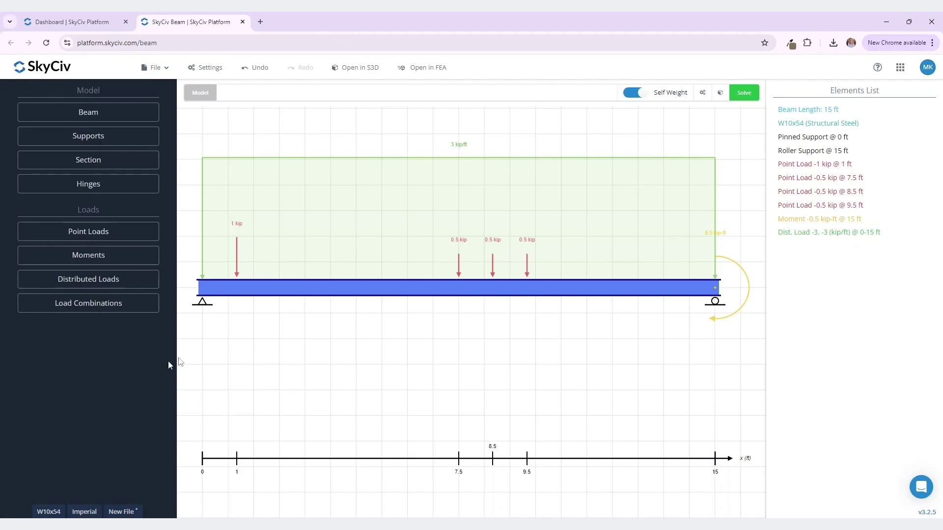
Solve the beam model and review the custom stress limit and material yield checks along with the bending moment and shear force diagrams.
left_click(746, 91)
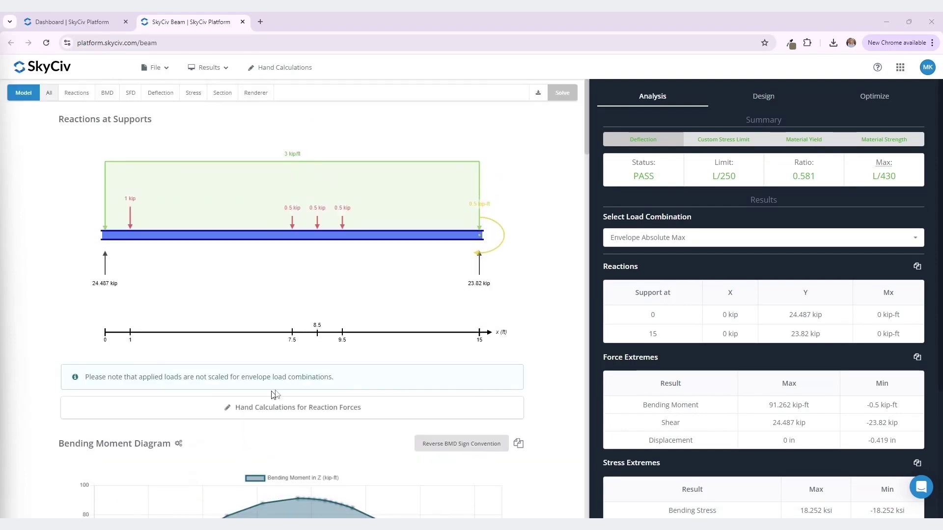
left_click(722, 141)
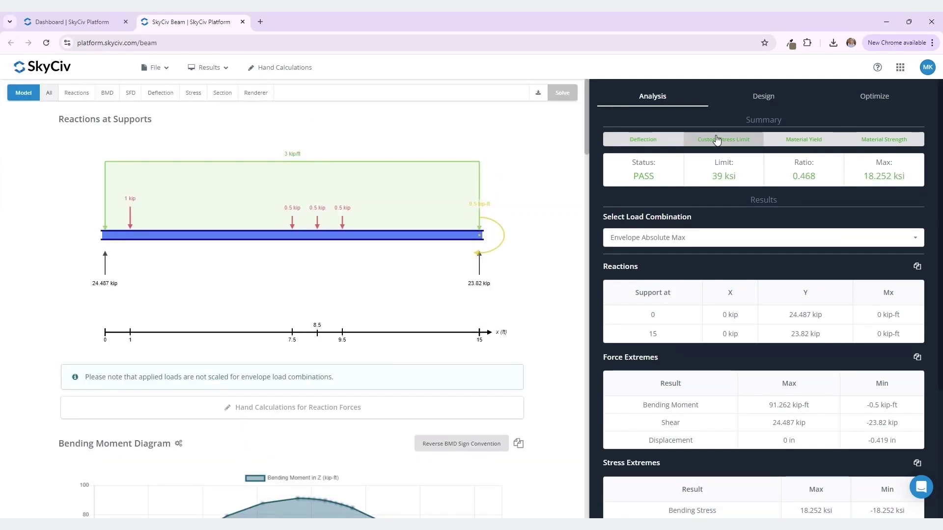
left_click(806, 143)
scroll(426, 305, "down", 20)
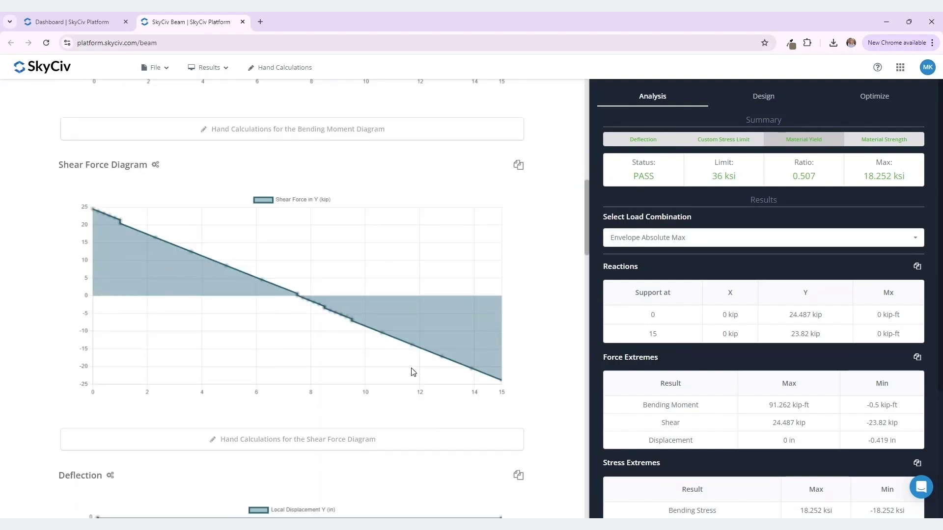
left_click_drag(585, 344, 585, 116)
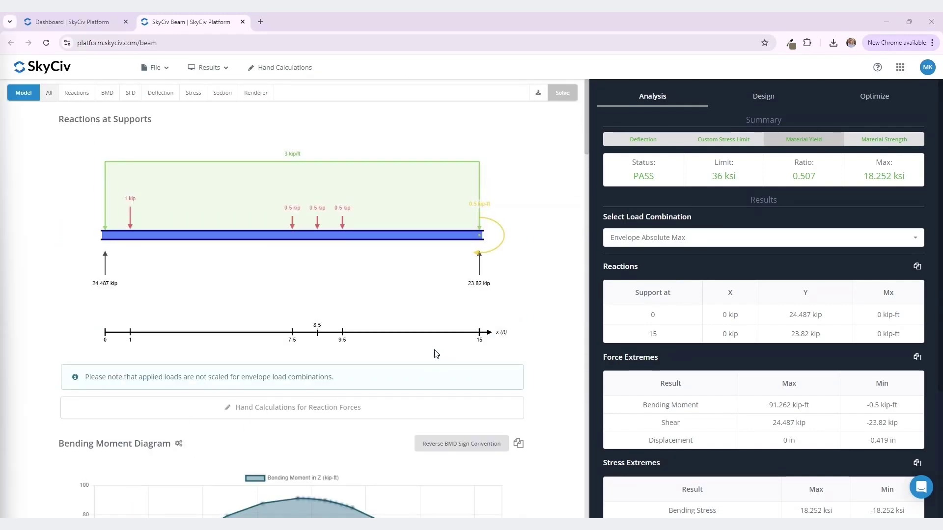
Run the member design check with the AISC 360-16 ASD design code.
left_click(754, 101)
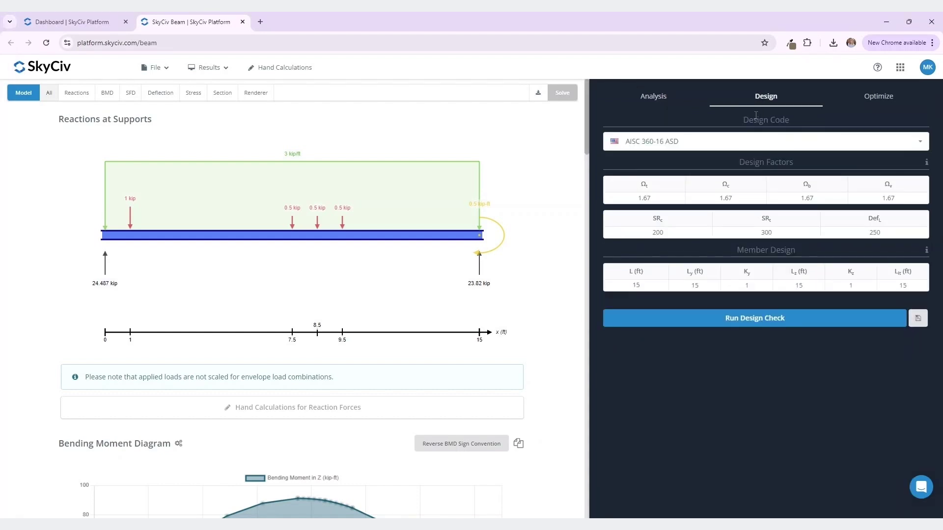
left_click(754, 142)
left_click(741, 147)
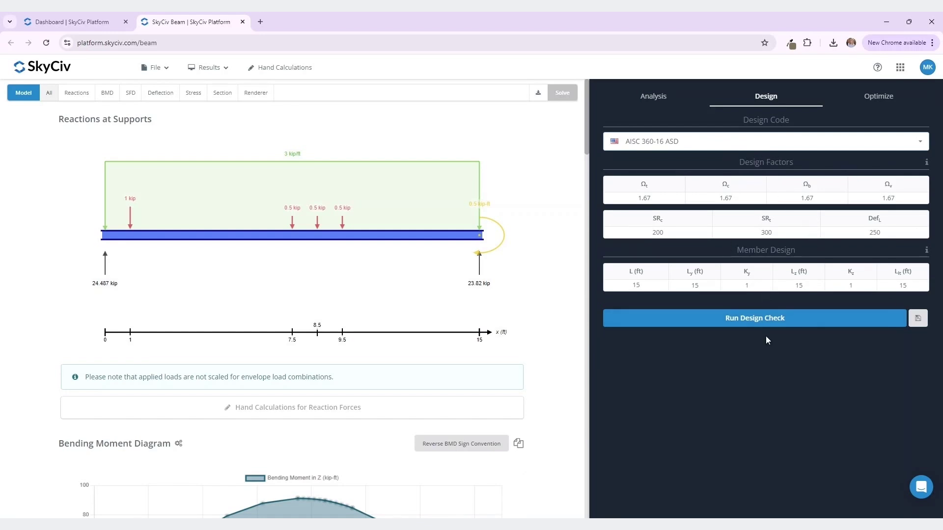
left_click(760, 318)
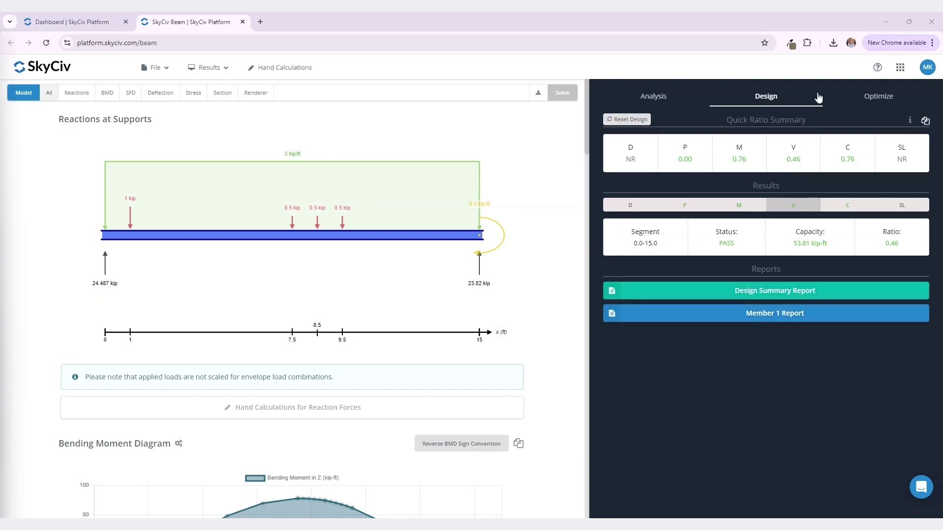
Optimize the beam section over all sections in the current library with a maximum utility ratio of 0.95, and commit the optimized section.
left_click(860, 98)
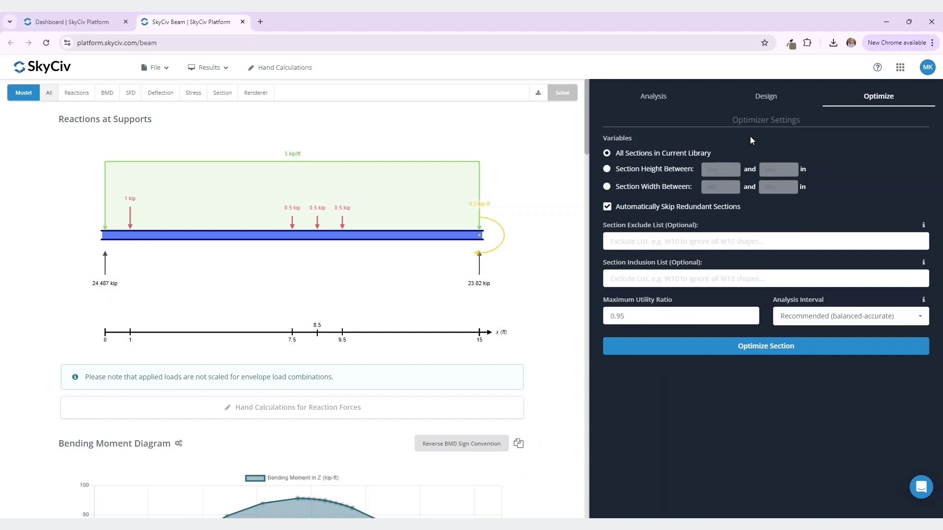
left_click(734, 358)
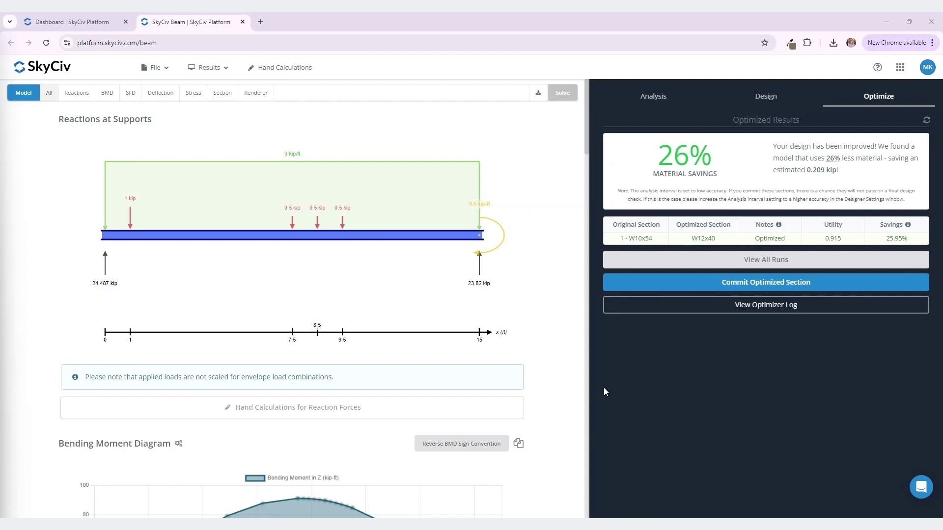
left_click(676, 287)
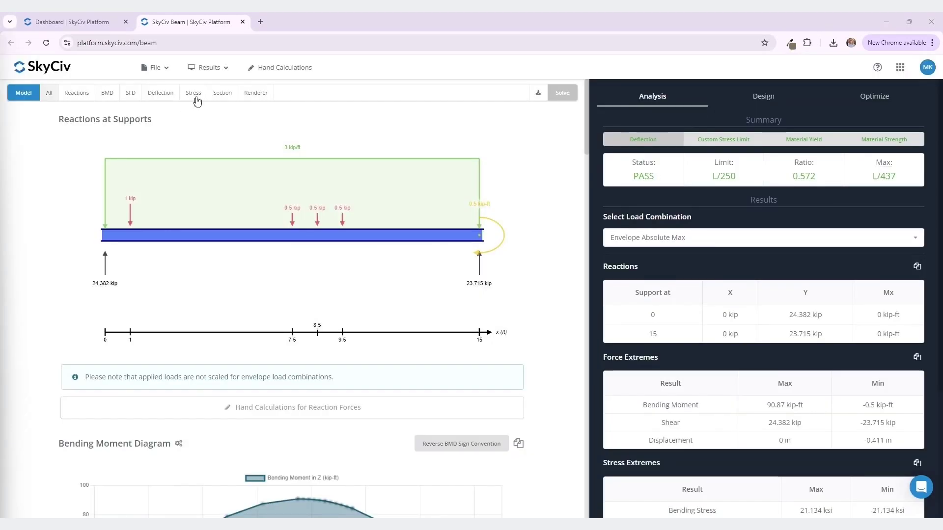
Examine the optimized beam's section properties and shape designation, and return to the model.
left_click(223, 94)
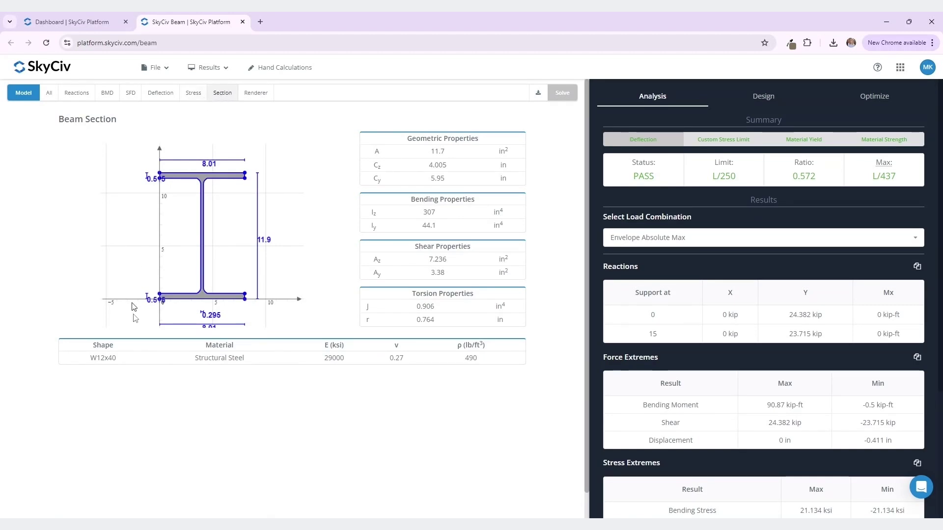
double_click(89, 359)
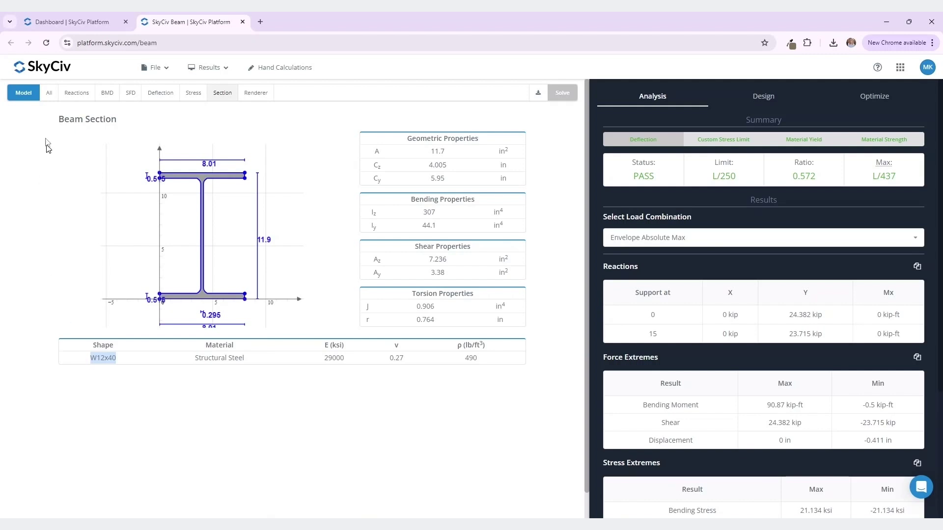
left_click(28, 103)
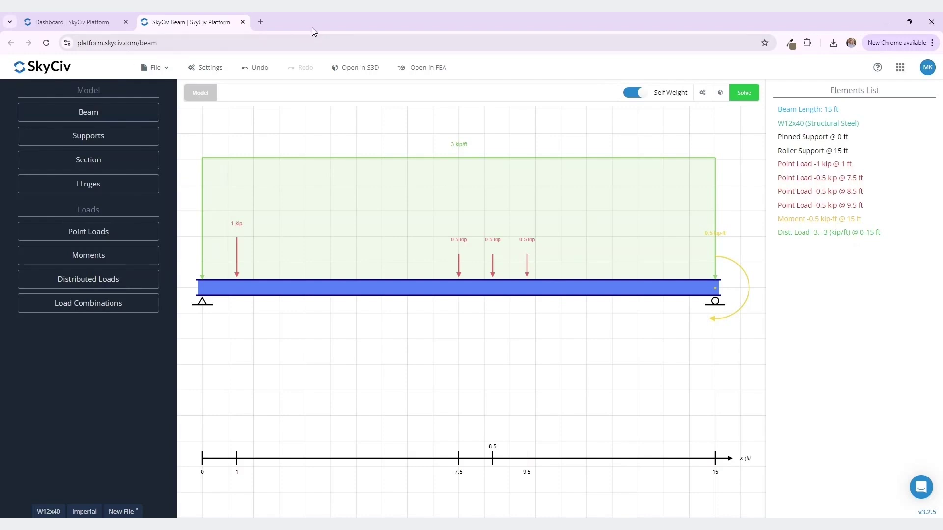
Open the beam model in SkyCiv S3D and list its imported load combinations.
left_click(376, 73)
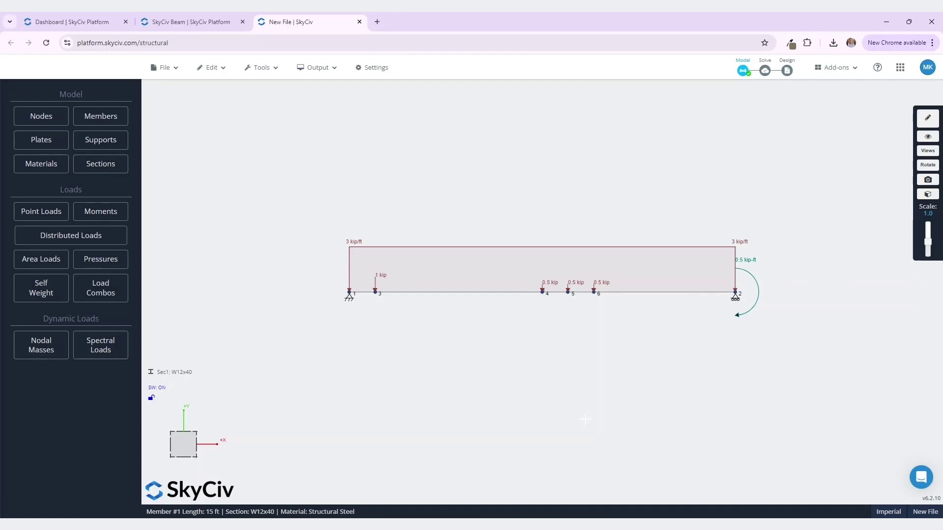
left_click(114, 299)
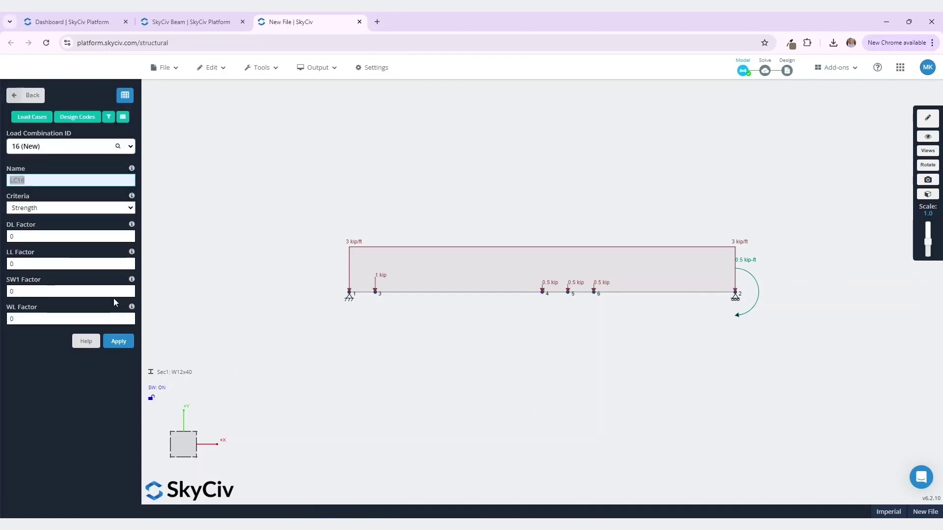
left_click(64, 147)
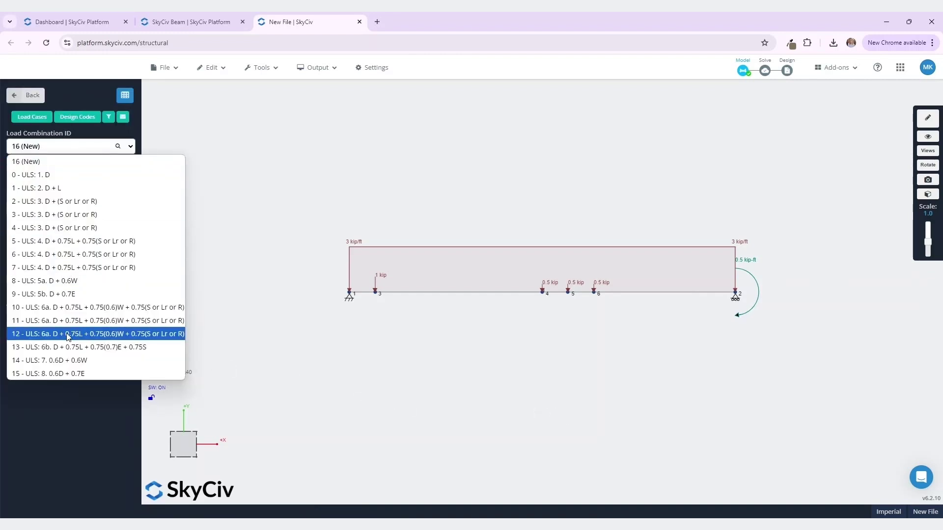